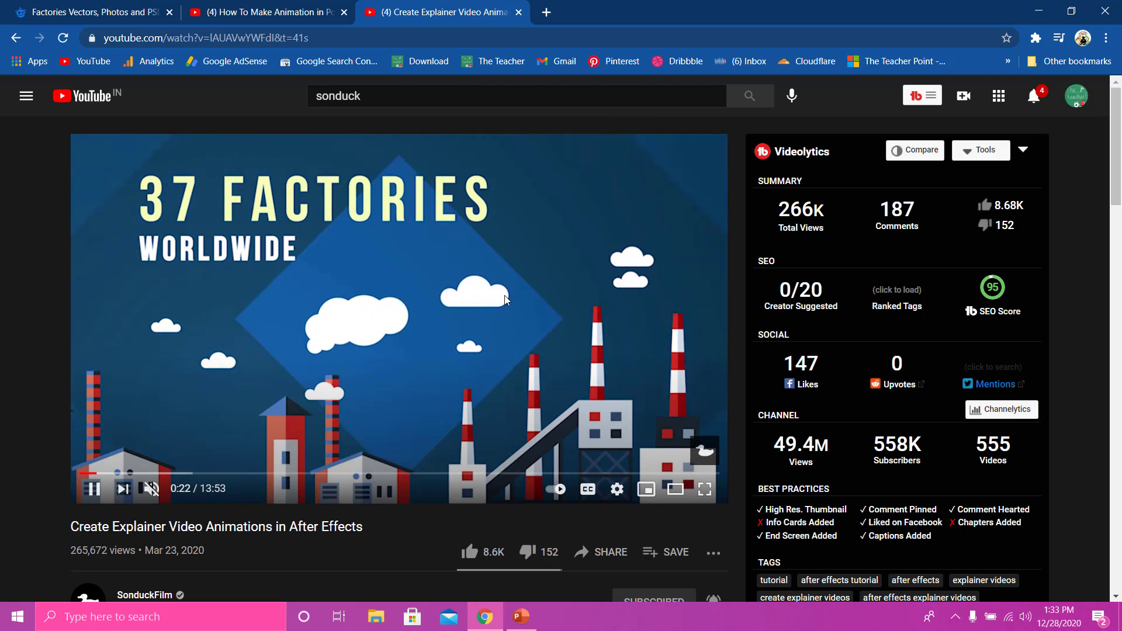
# - Pause the reference explainer video, switch to PowerPoint, and play the factories slide as a slide show
pyautogui.press('space')
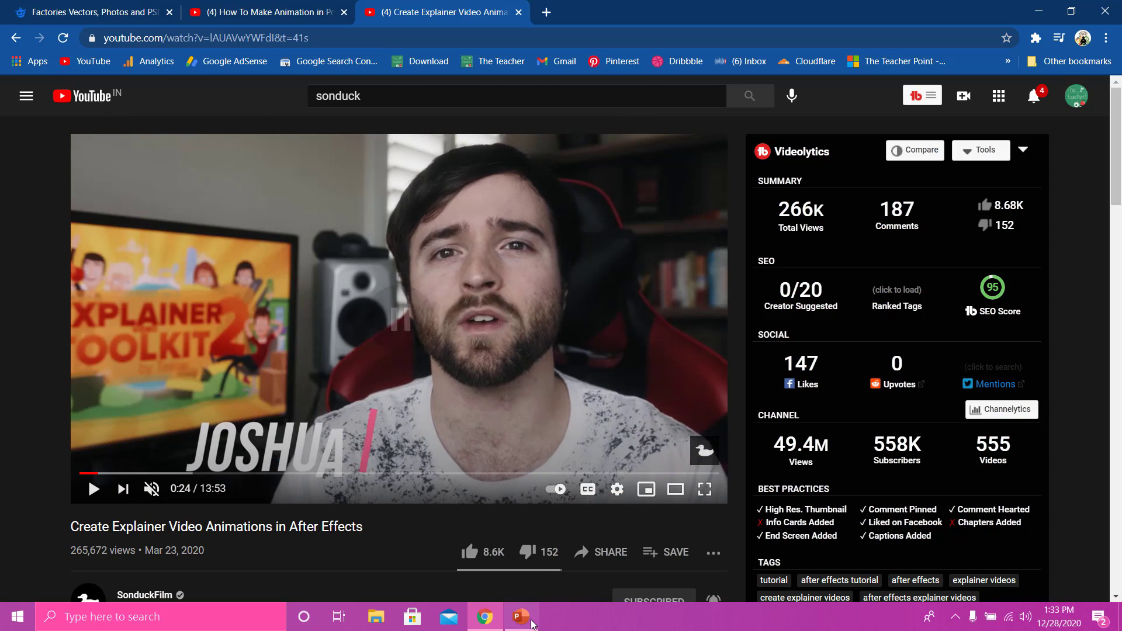
pyautogui.click(520, 617)
pyautogui.click(961, 598)
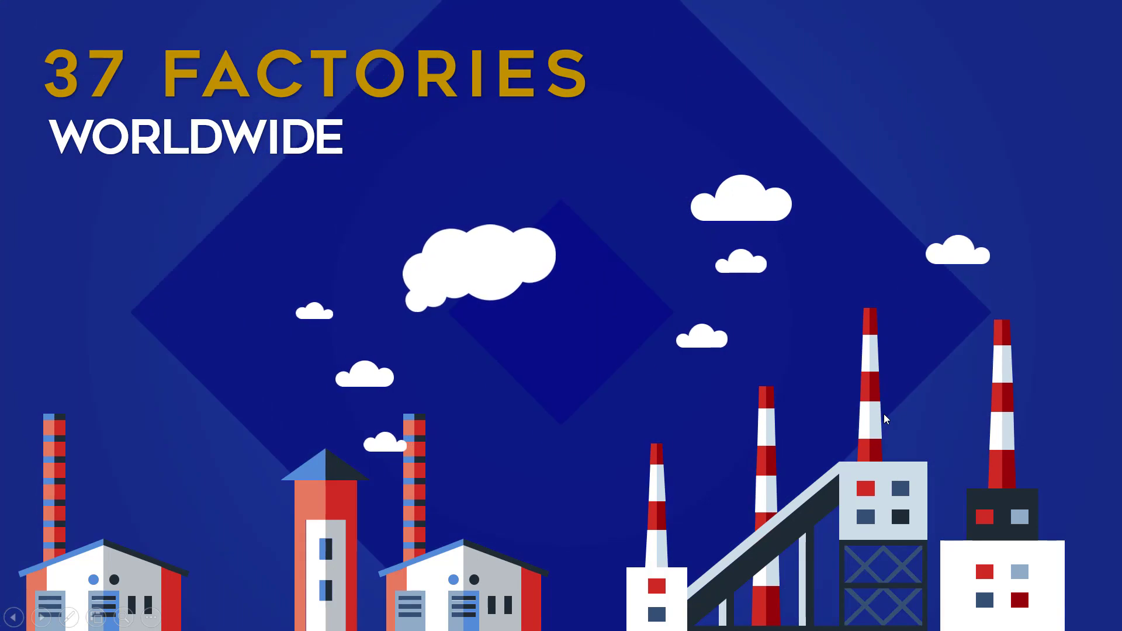
pyautogui.press('Escape')
# - Switch to Chrome and examine the Freepik vector results for "factories" and the available search filters
pyautogui.click(487, 617)
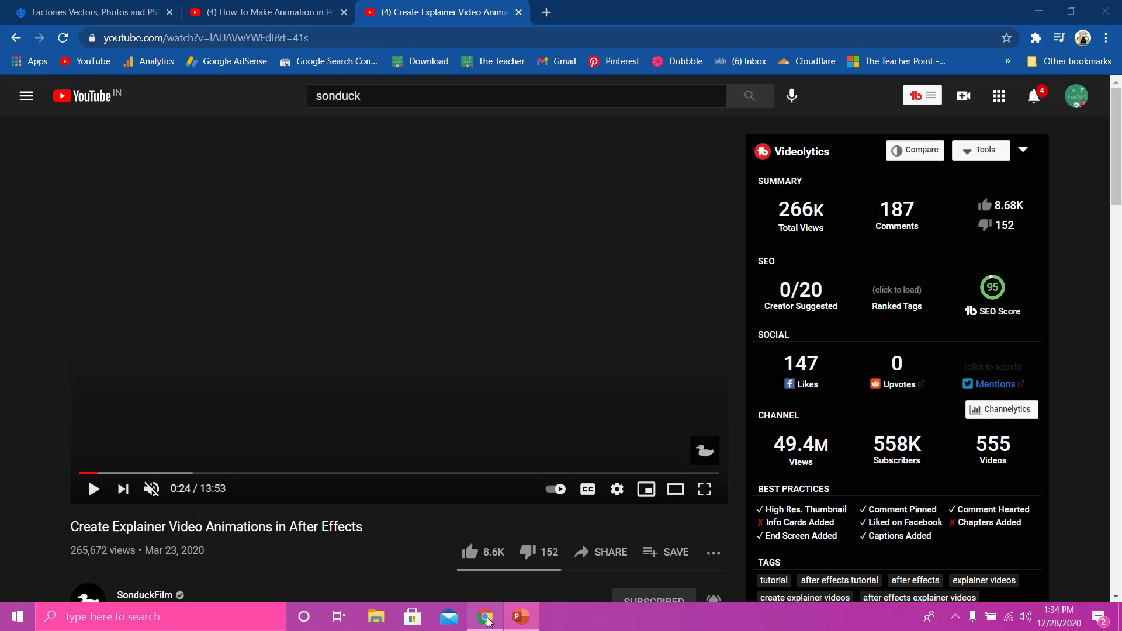
pyautogui.click(47, 6)
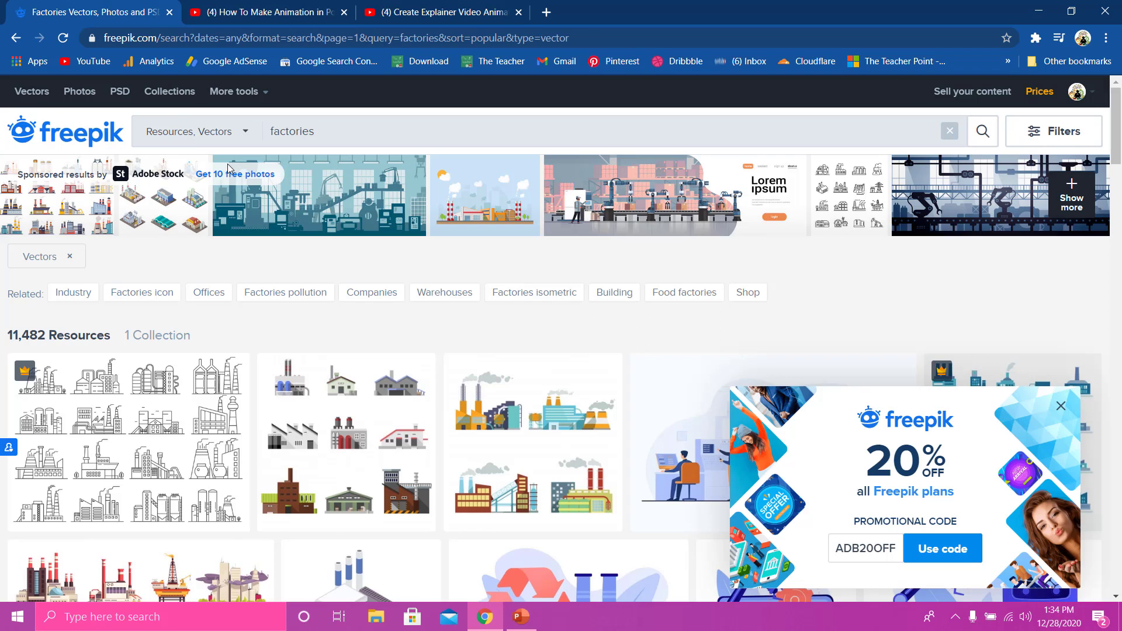
pyautogui.doubleClick(317, 135)
pyautogui.write('f')
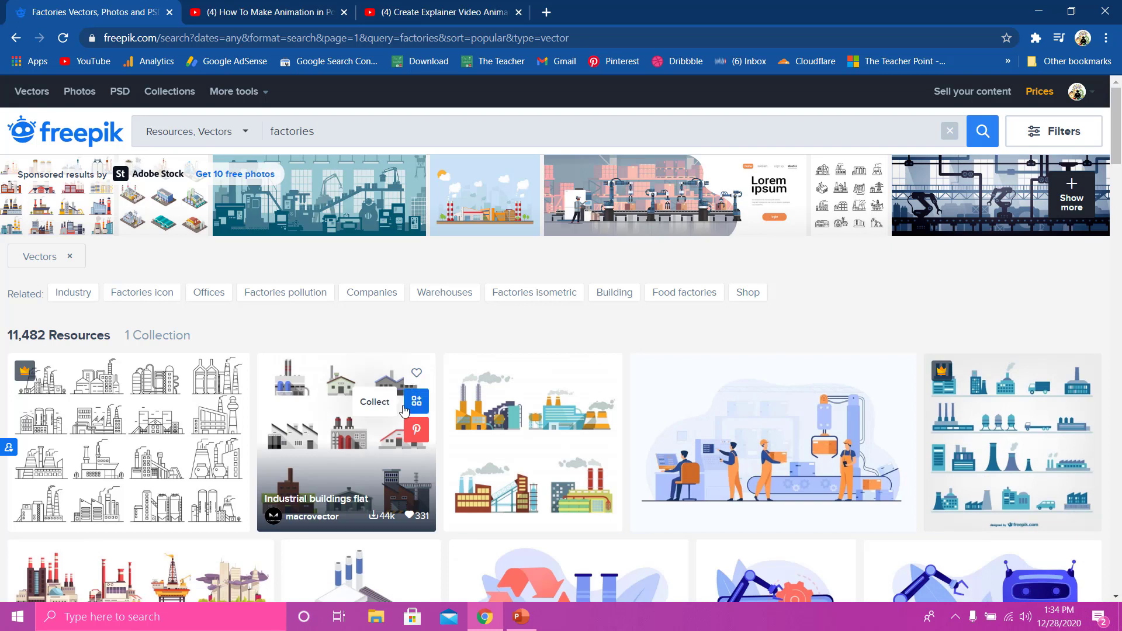
pyautogui.click(1037, 134)
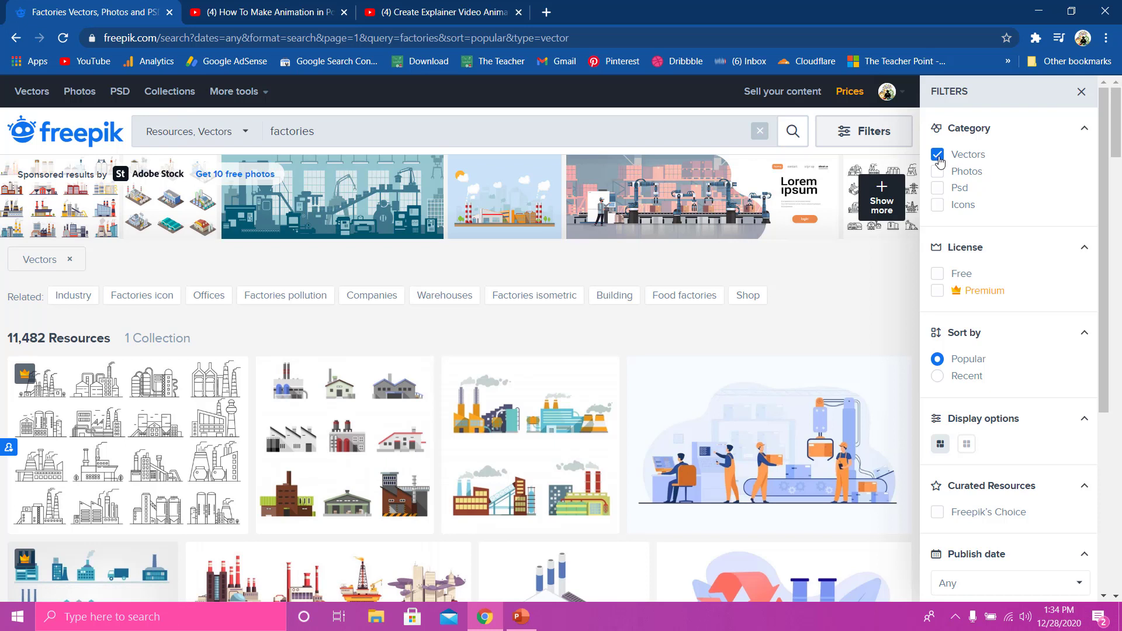
pyautogui.click(1079, 92)
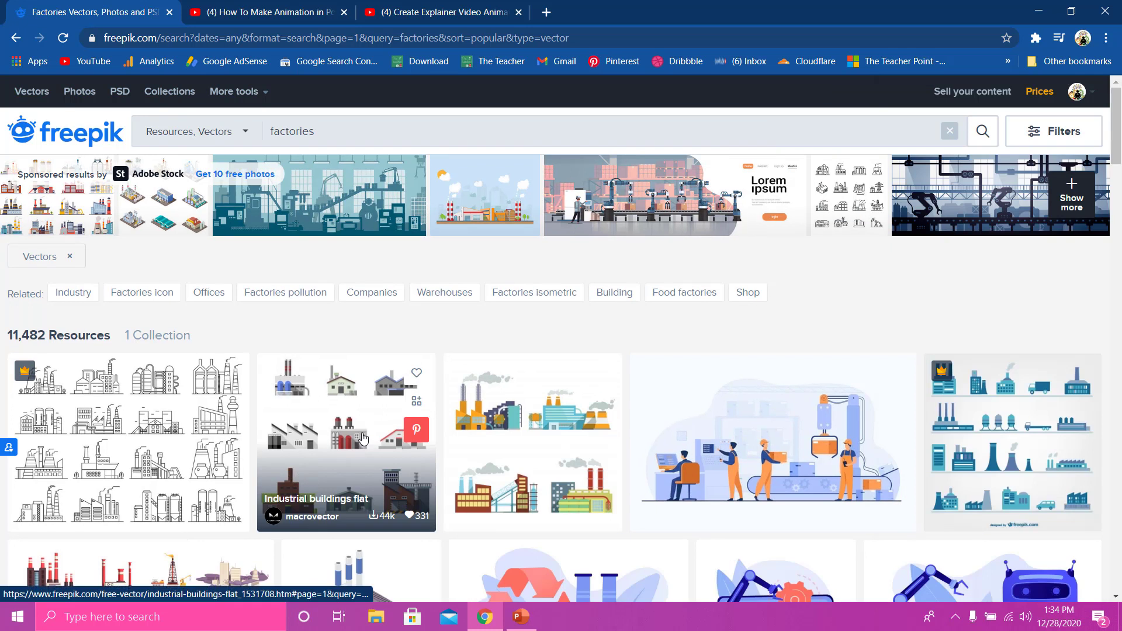
pyautogui.scroll(-4, 362, 438)
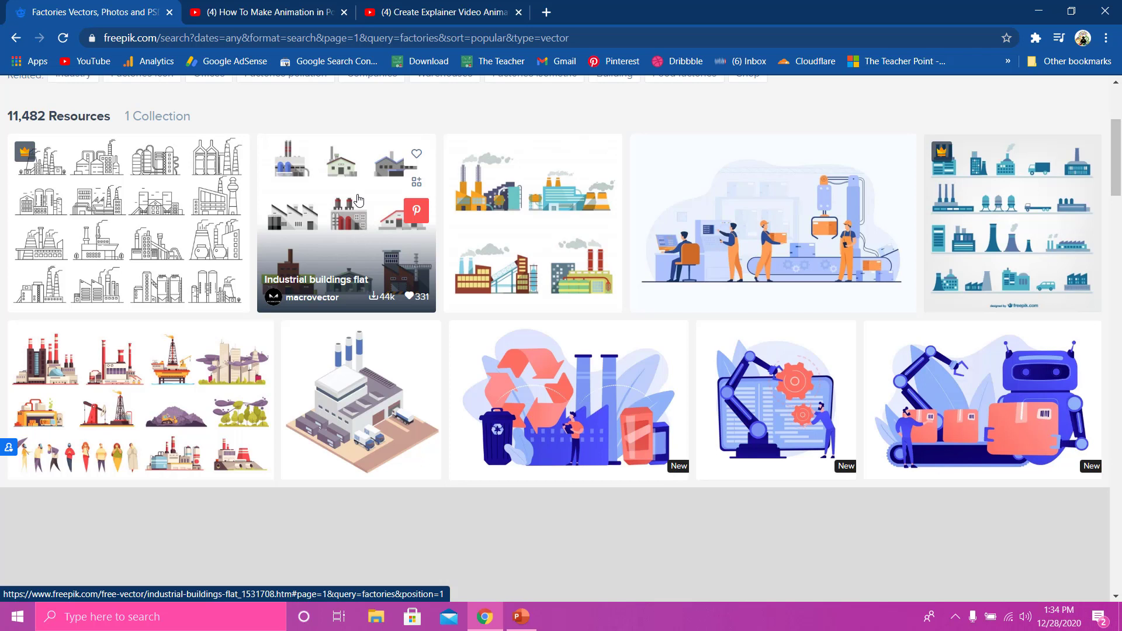
pyautogui.click(280, 8)
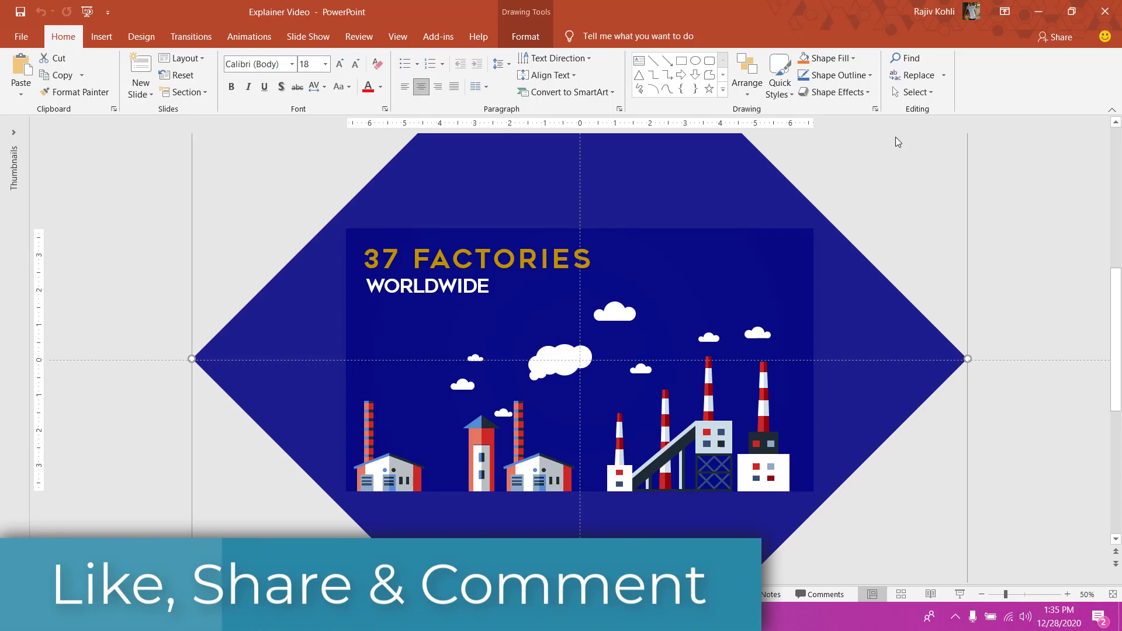
# - Show the Selection Pane for the slide and collapse the Machinery, Building 3, Building 2 and Building 1 groups
pyautogui.click(925, 94)
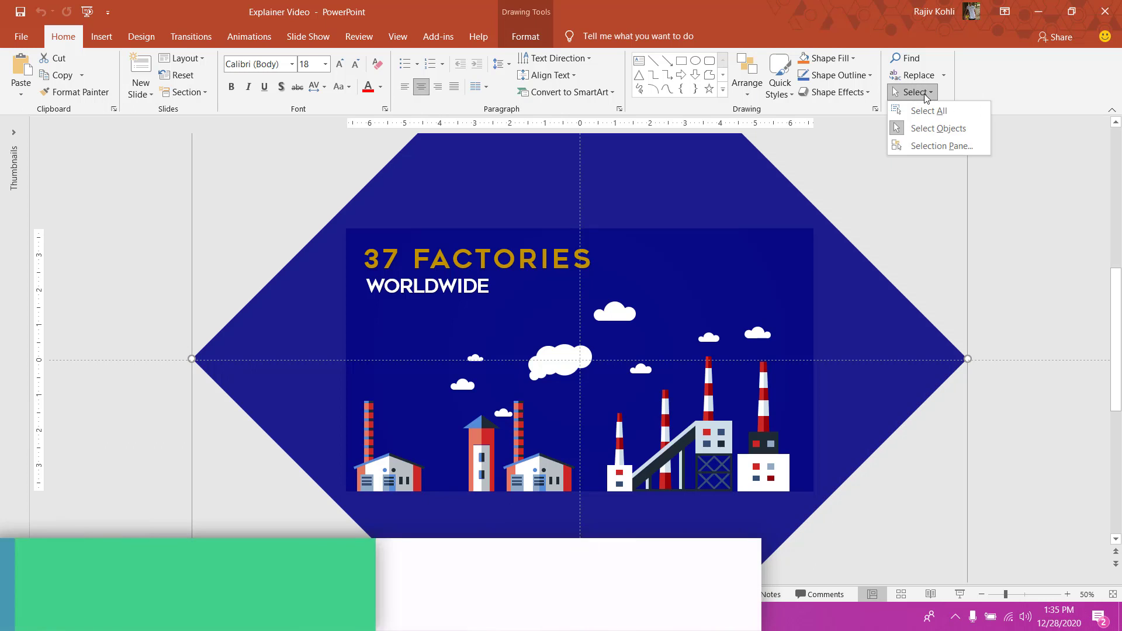
pyautogui.click(919, 148)
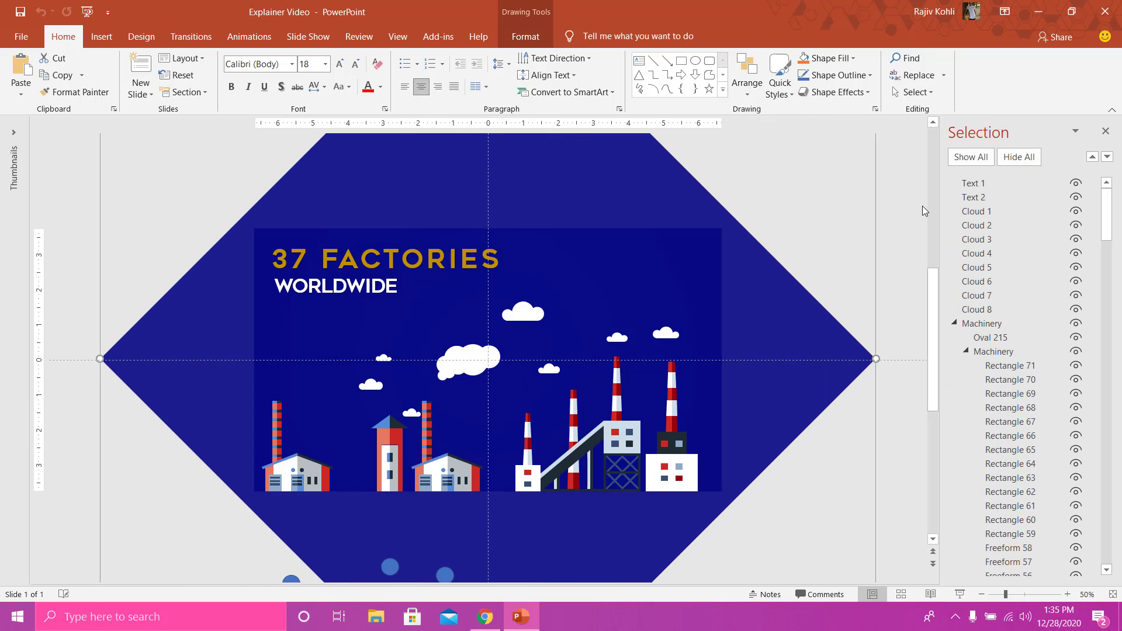
pyautogui.click(955, 325)
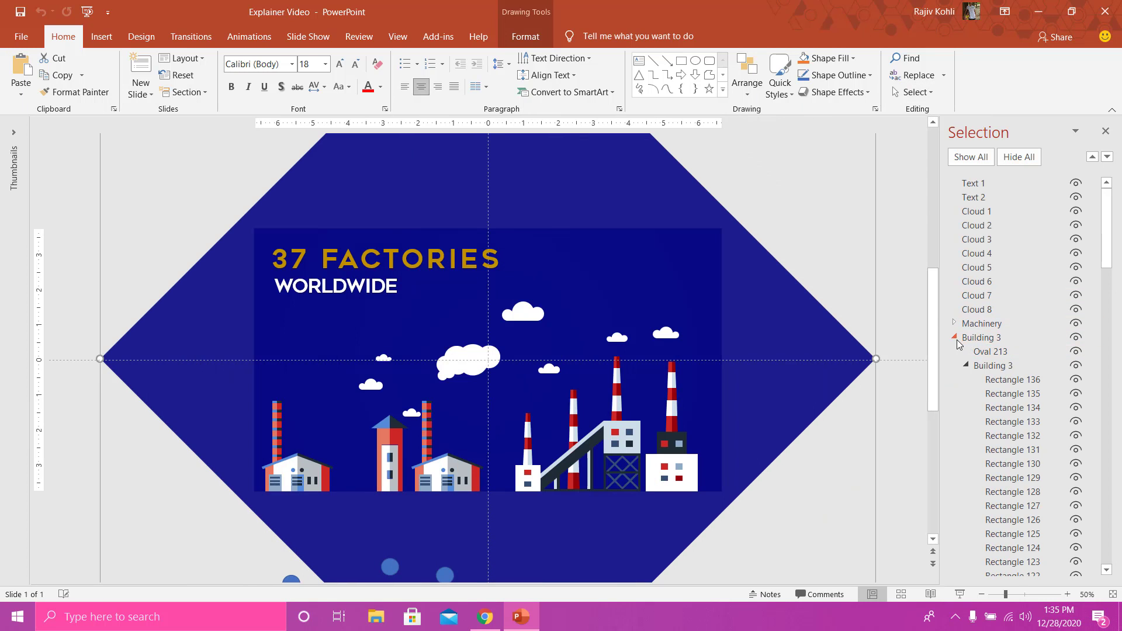
pyautogui.click(955, 339)
pyautogui.click(955, 353)
pyautogui.click(955, 366)
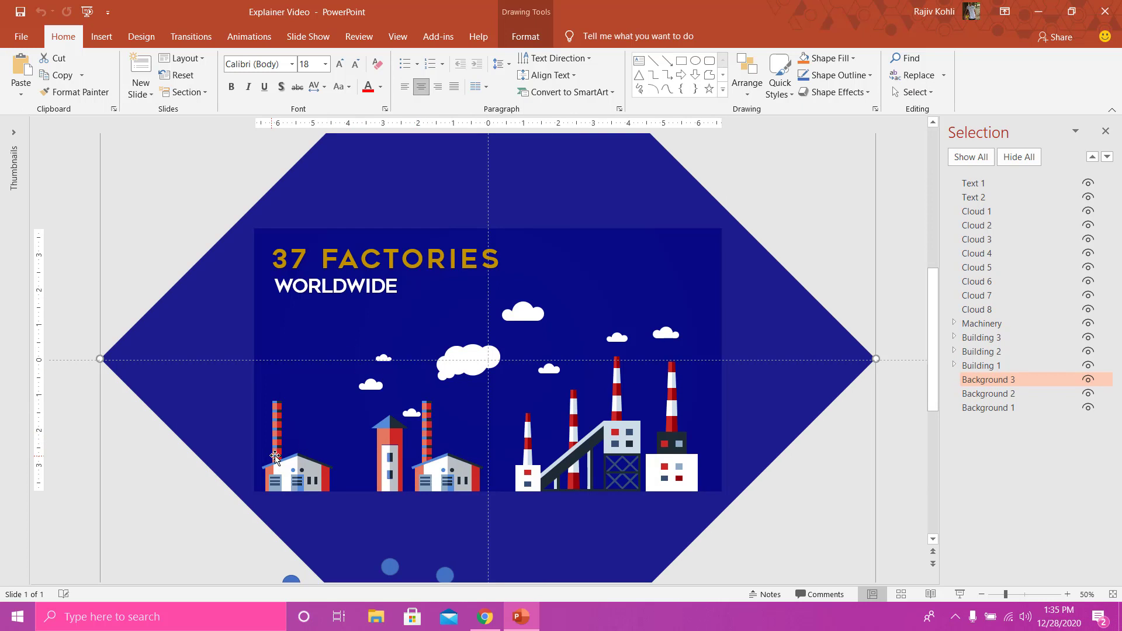
# - Select the building groups and the machinery group on the slide to match them with their Selection Pane names
pyautogui.click(390, 450)
pyautogui.click(475, 444)
pyautogui.click(462, 467)
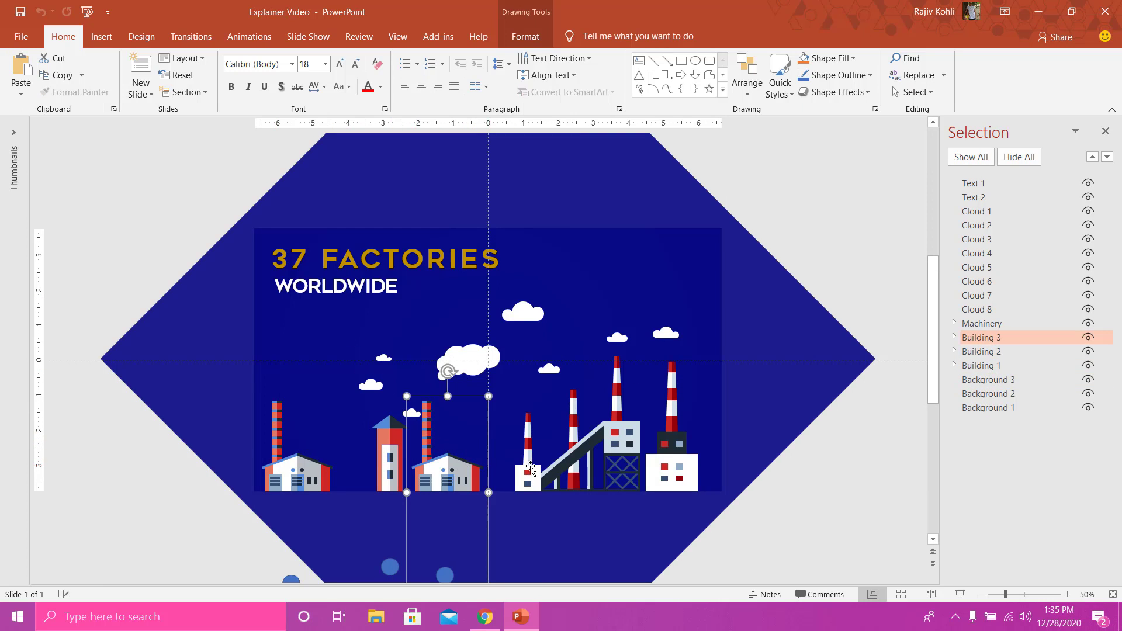
pyautogui.click(608, 432)
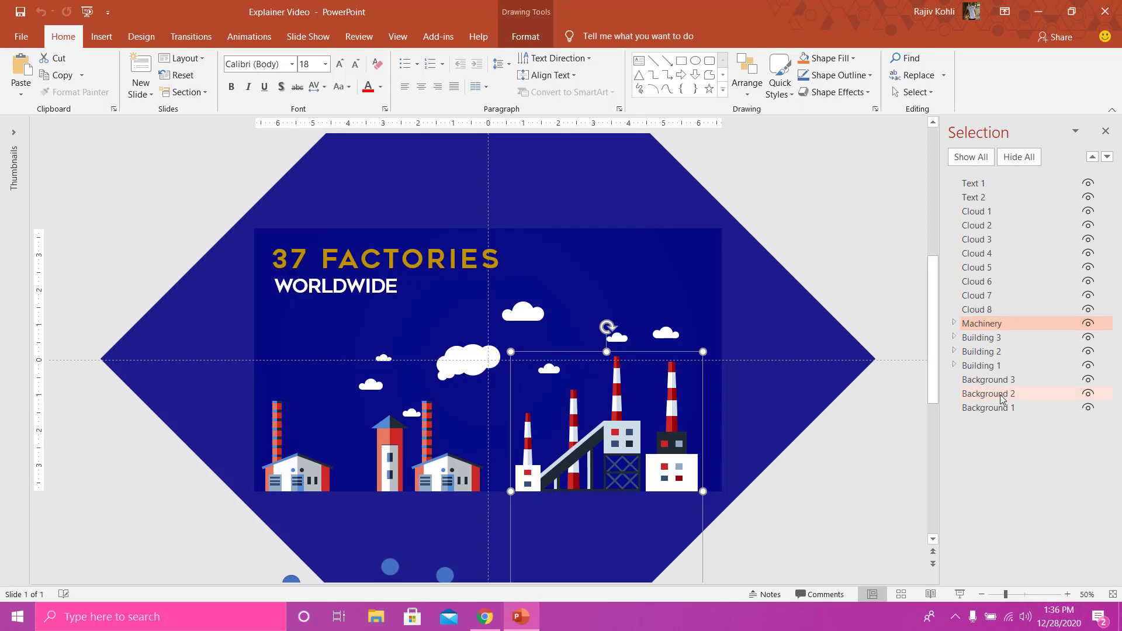
# - Hide every object on the slide except Background 1 and check that diamond's custom fill colour and transparency
pyautogui.click(1027, 160)
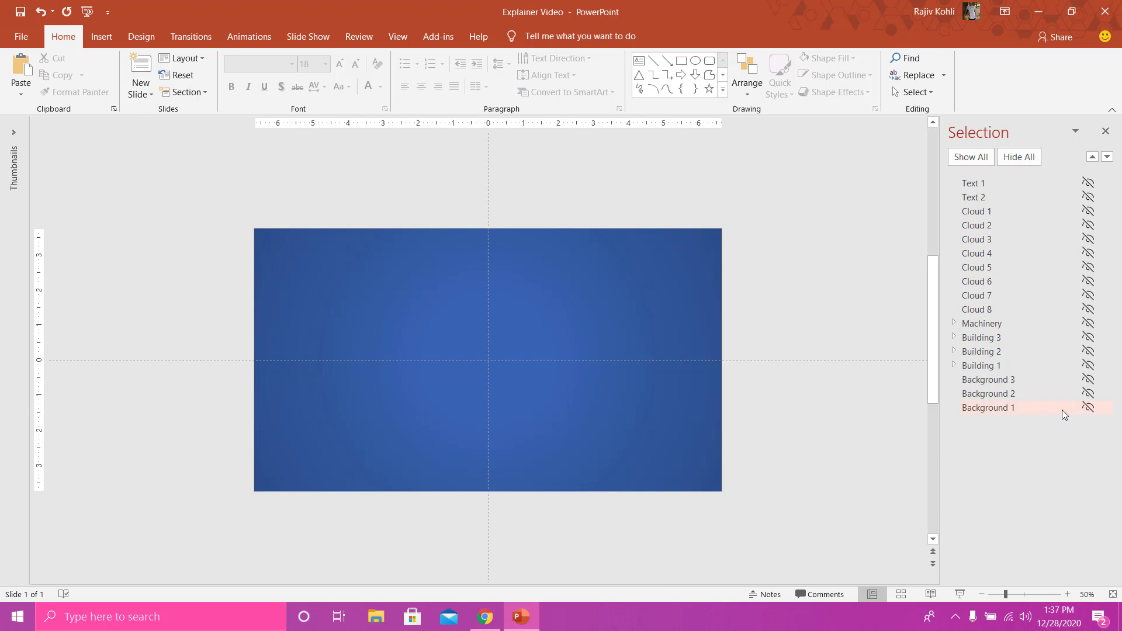
pyautogui.click(1088, 407)
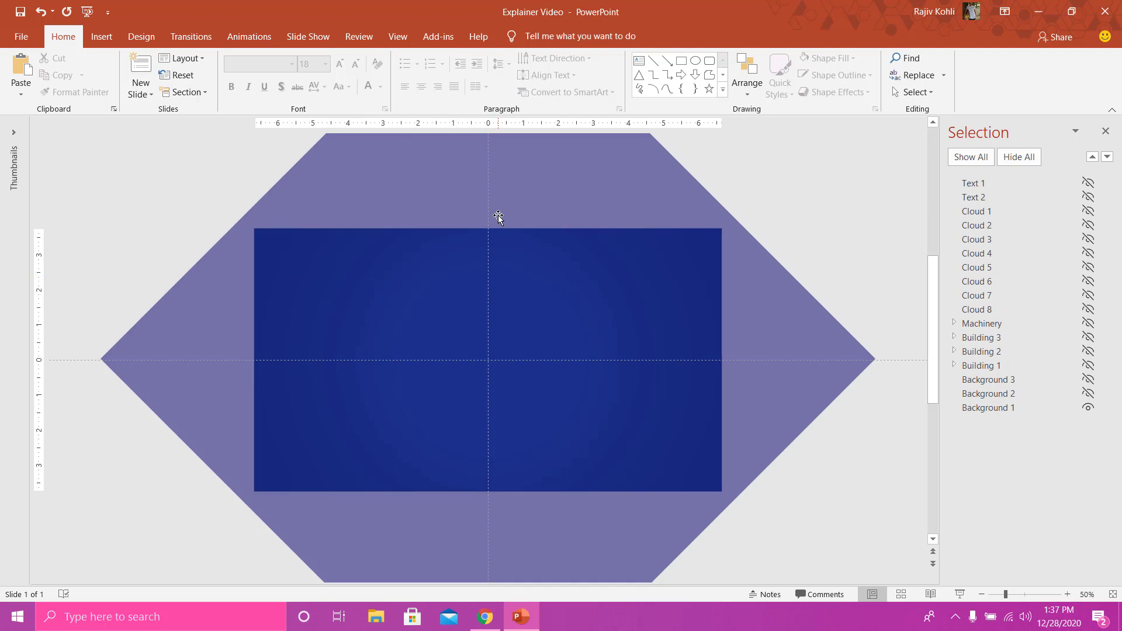
pyautogui.click(519, 172)
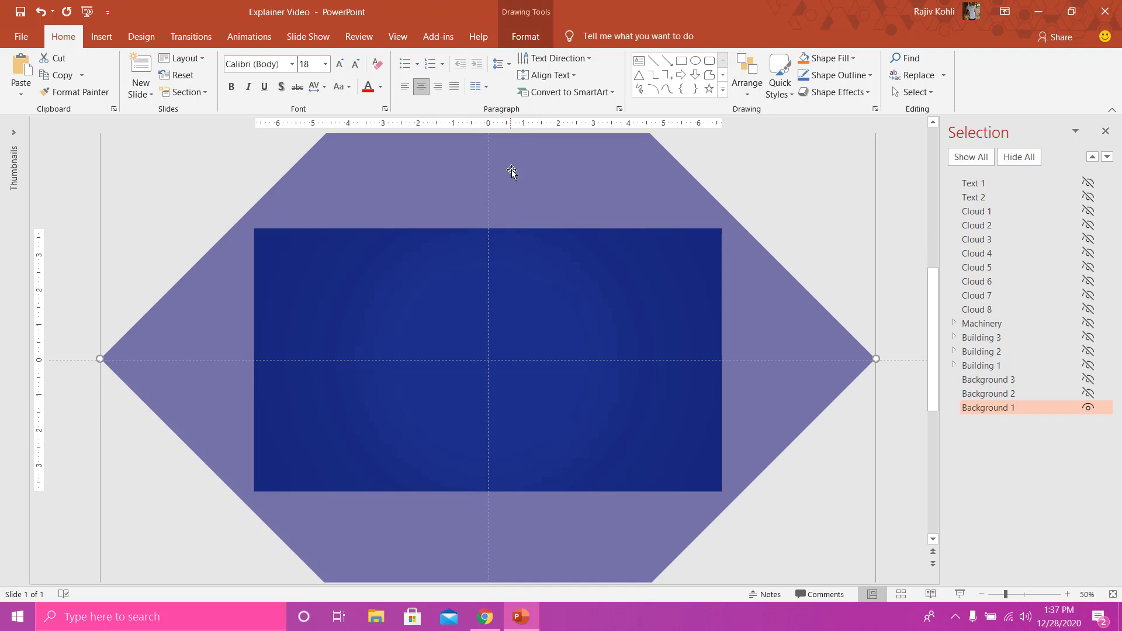
pyautogui.click(525, 40)
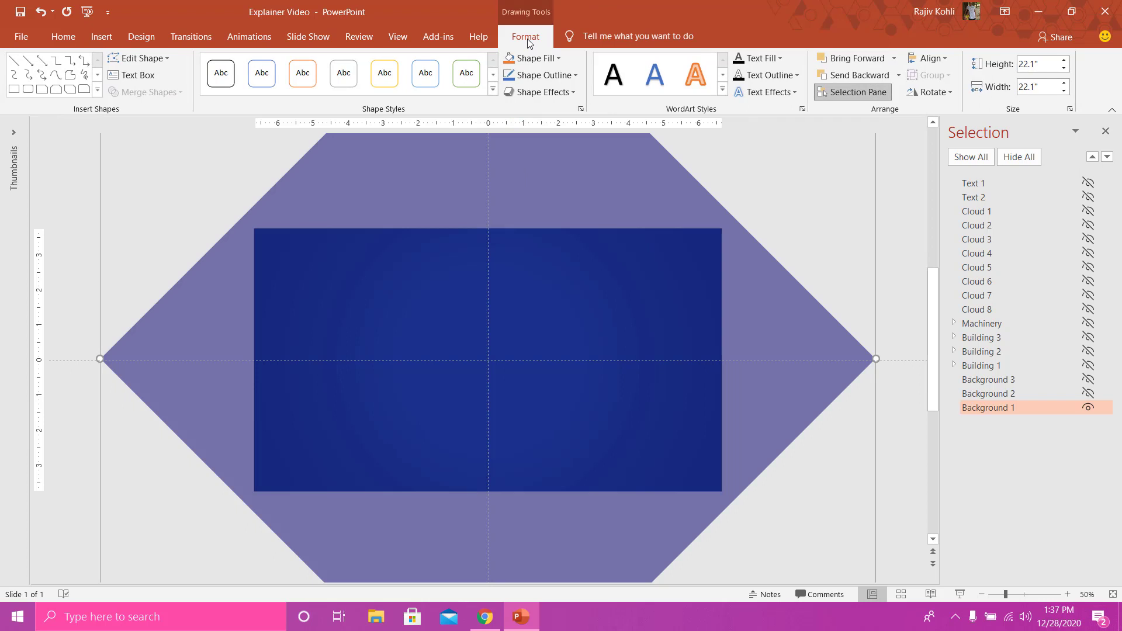
pyautogui.click(539, 60)
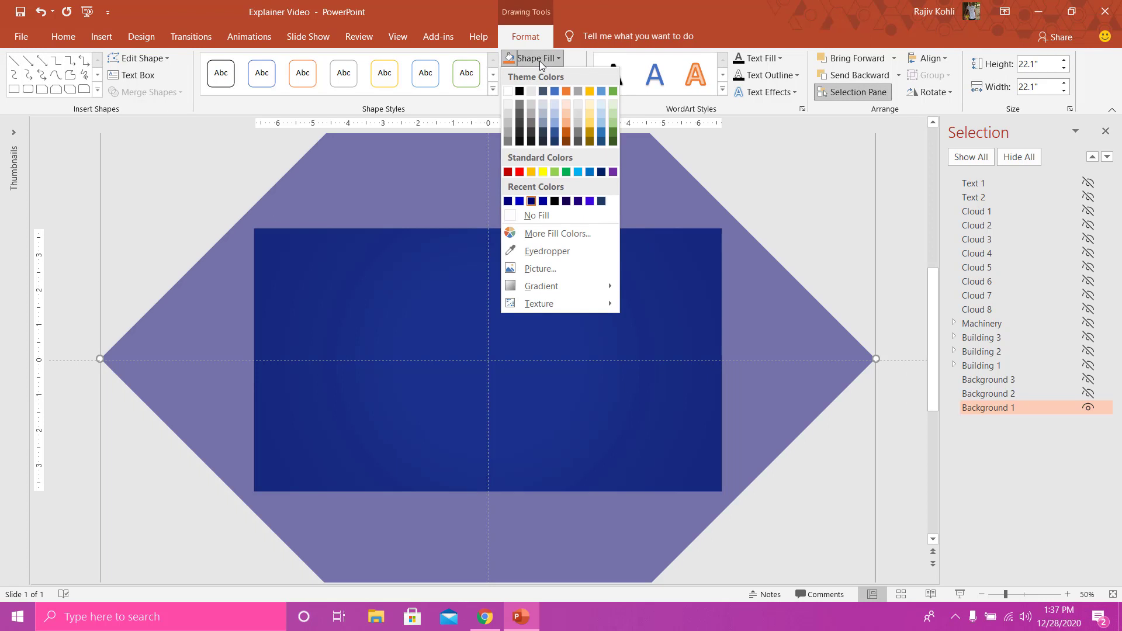
pyautogui.click(560, 230)
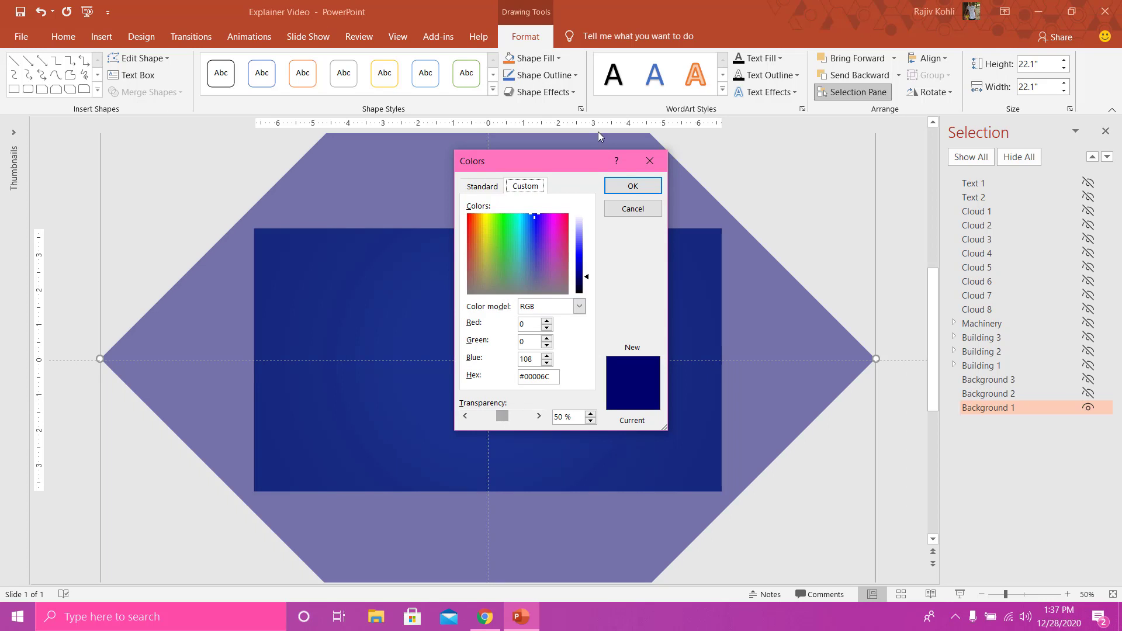
pyautogui.press('Return')
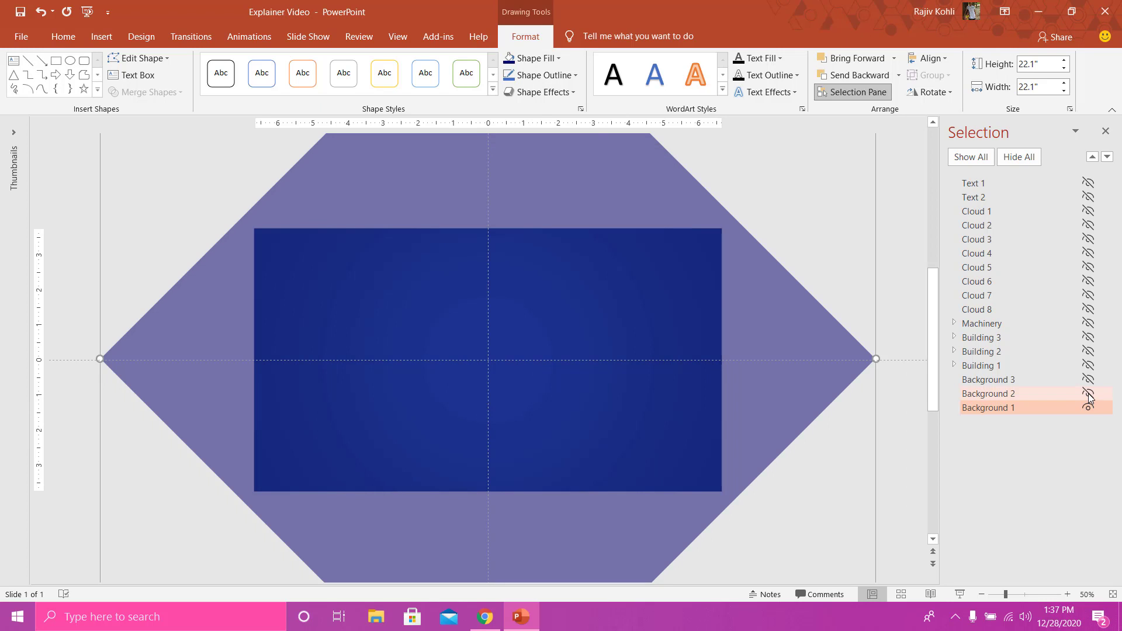
# - Make Background 2 and Background 3 visible and hide Background 1
pyautogui.click(1088, 395)
pyautogui.click(1089, 407)
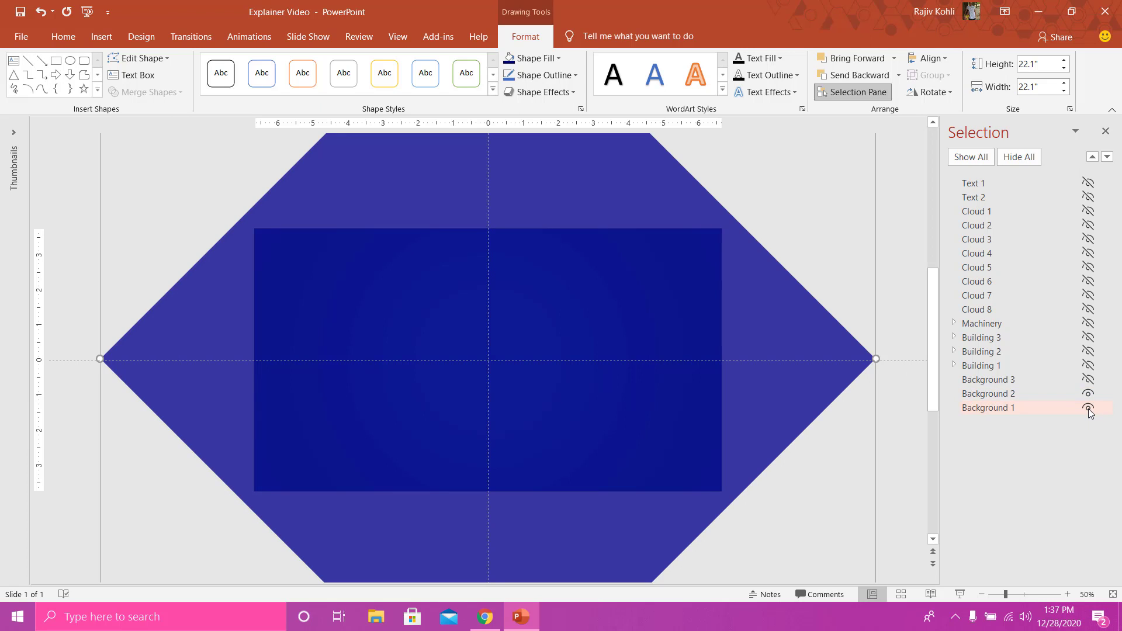
pyautogui.click(1088, 408)
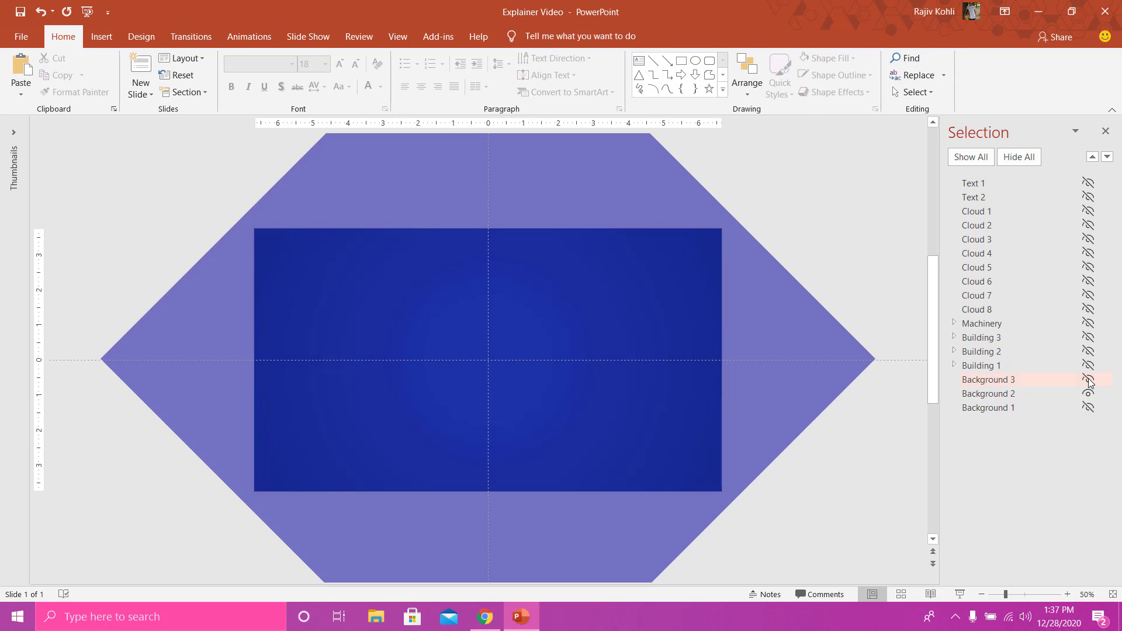
pyautogui.click(1088, 381)
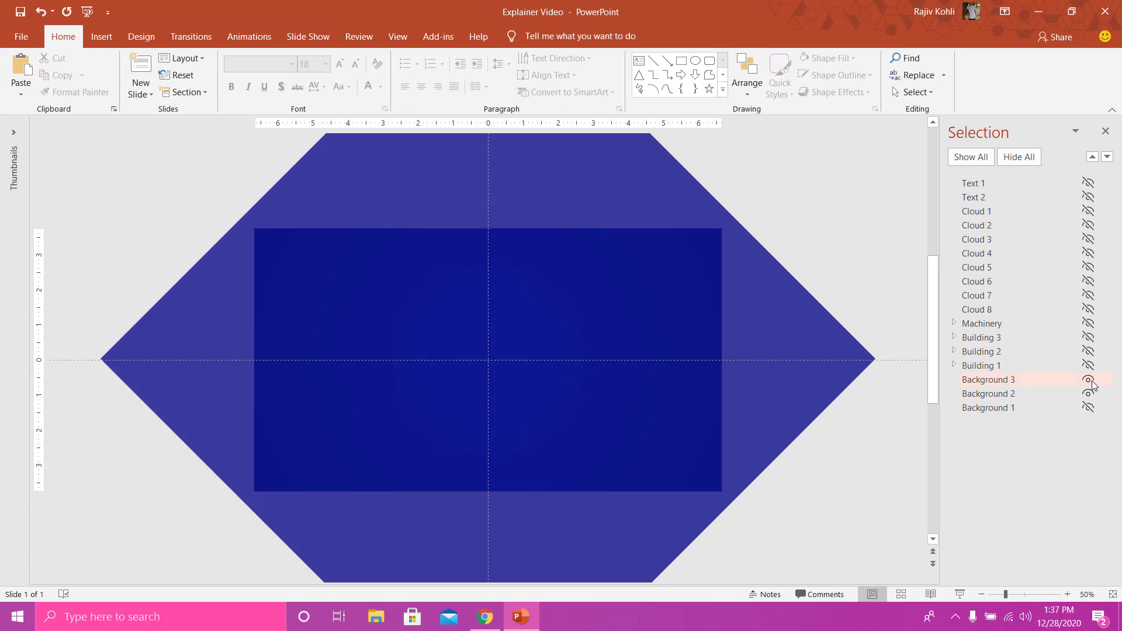
# - Check the custom fill colour and transparency of the Background 3 diamond
pyautogui.click(801, 333)
pyautogui.click(526, 36)
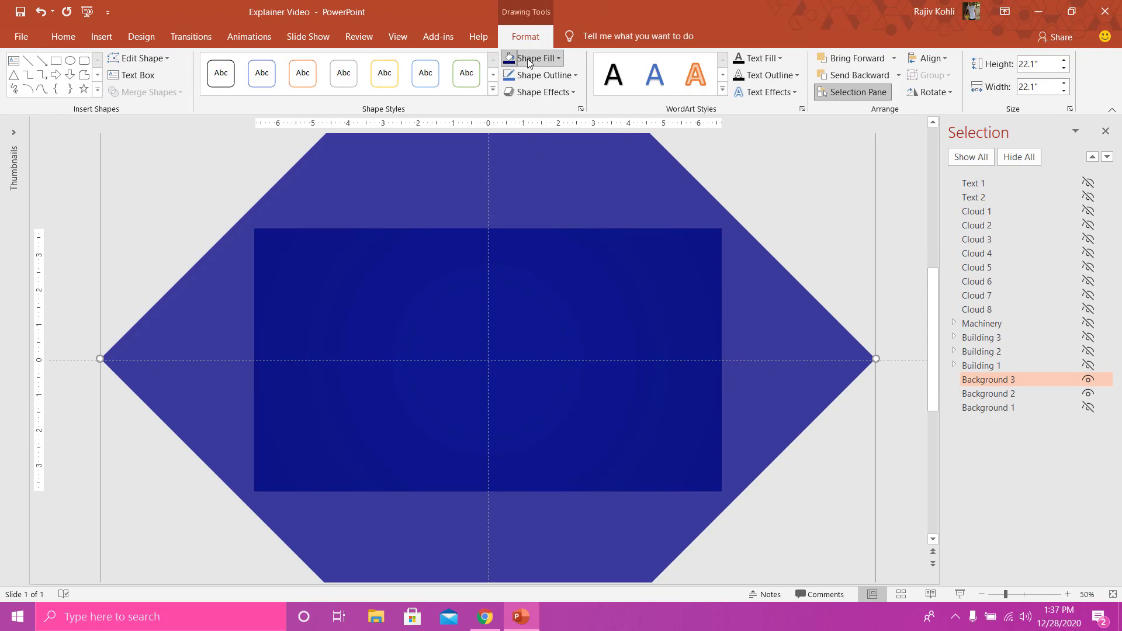
pyautogui.click(527, 59)
pyautogui.click(552, 230)
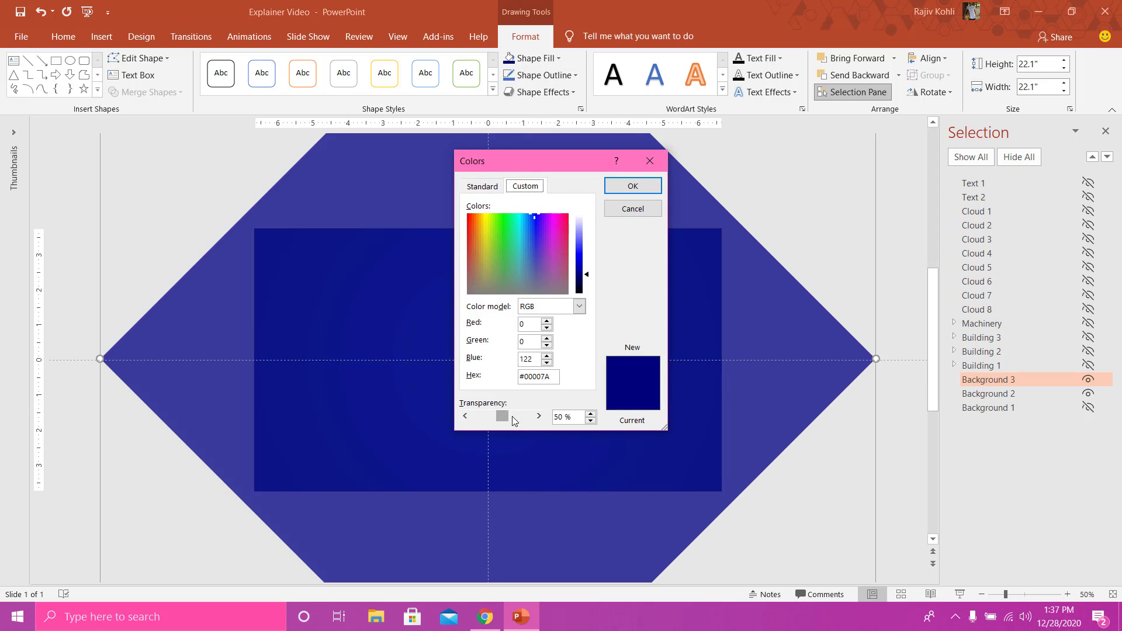
pyautogui.click(638, 186)
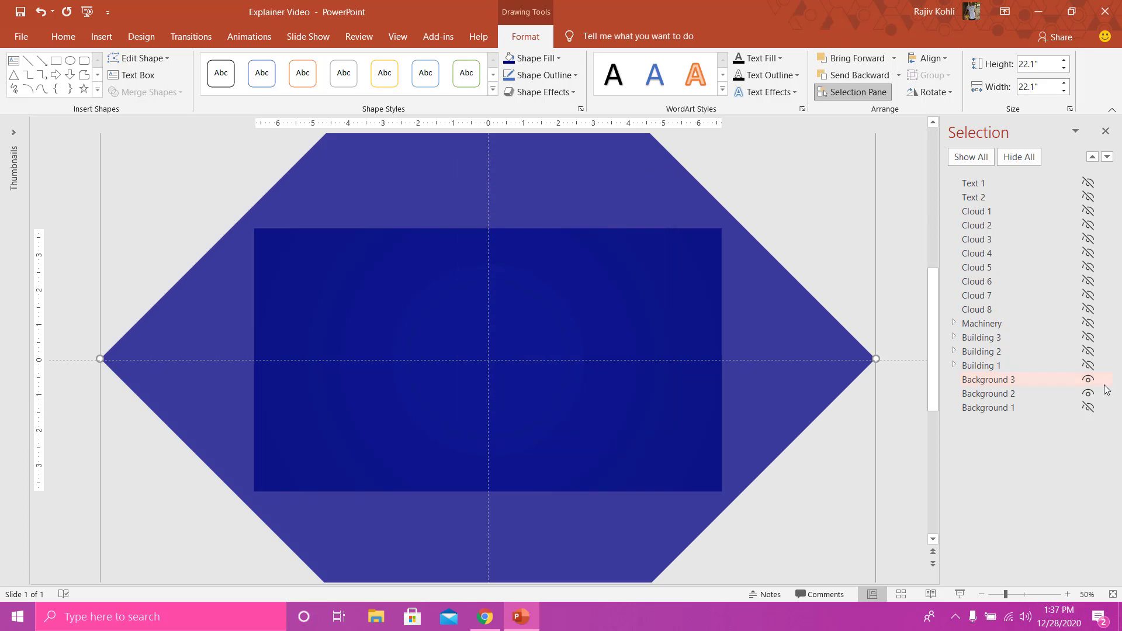
# - Make Background 1 visible again and play the background diamonds in a slide show
pyautogui.click(1087, 407)
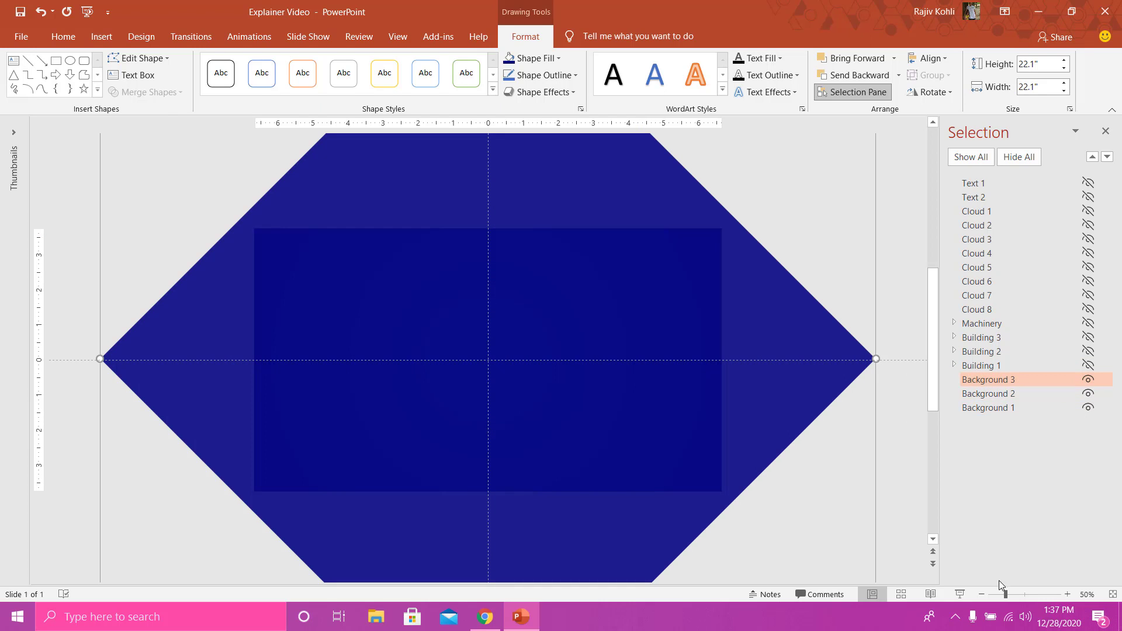
pyautogui.click(958, 595)
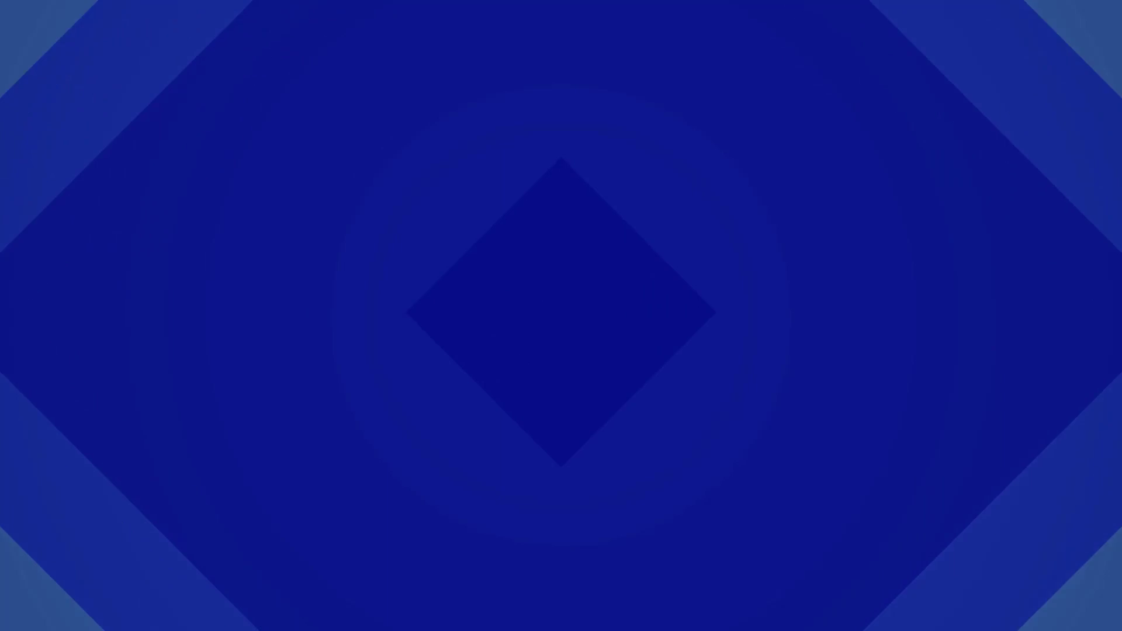
pyautogui.press('Escape')
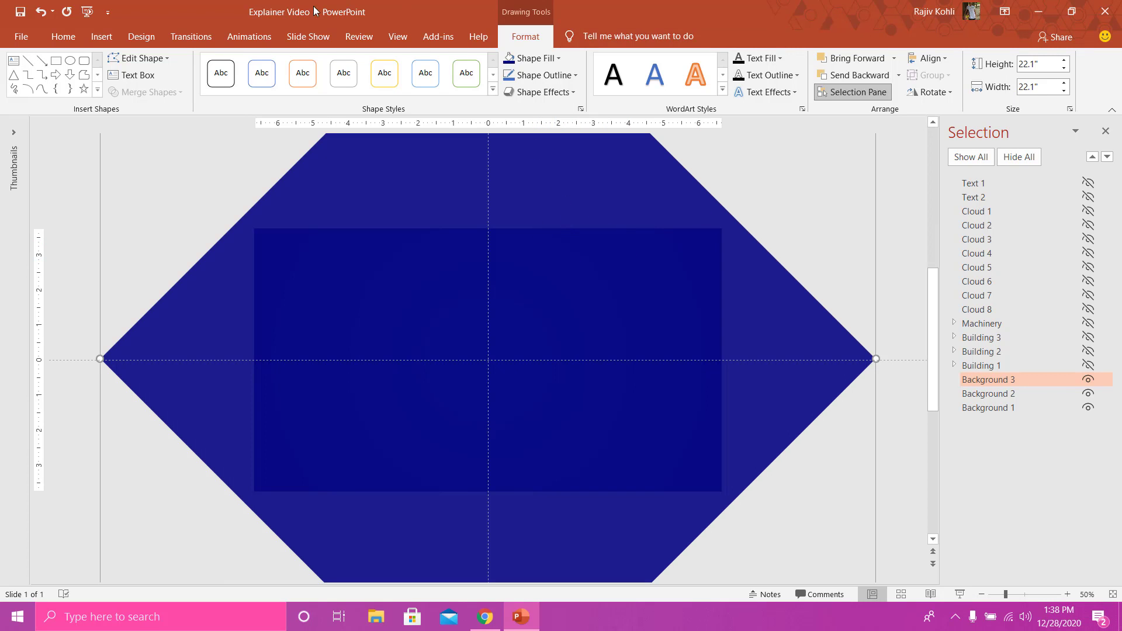
# - Show the Animation Pane to examine the background diamonds' animation timings, and replay them in the slide show
pyautogui.click(265, 38)
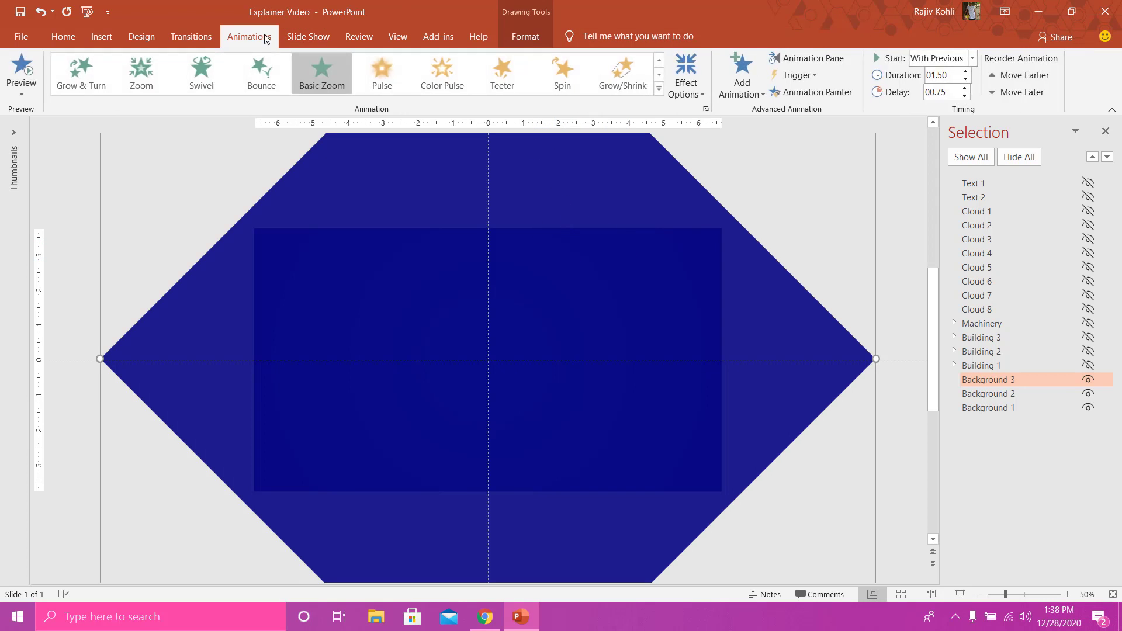
pyautogui.click(822, 60)
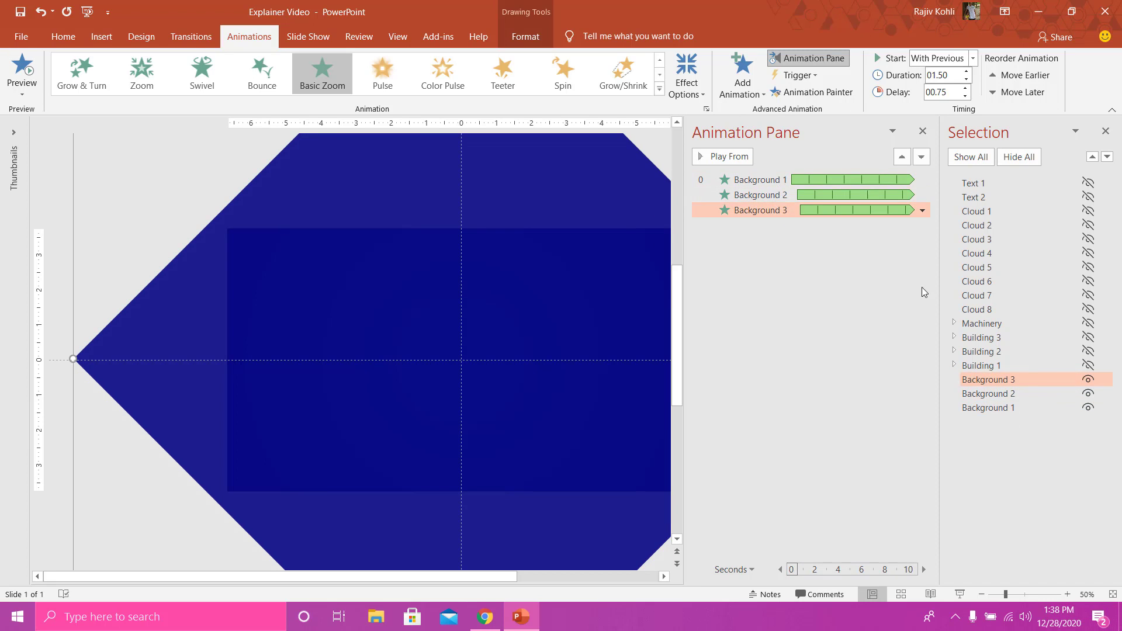
pyautogui.click(961, 593)
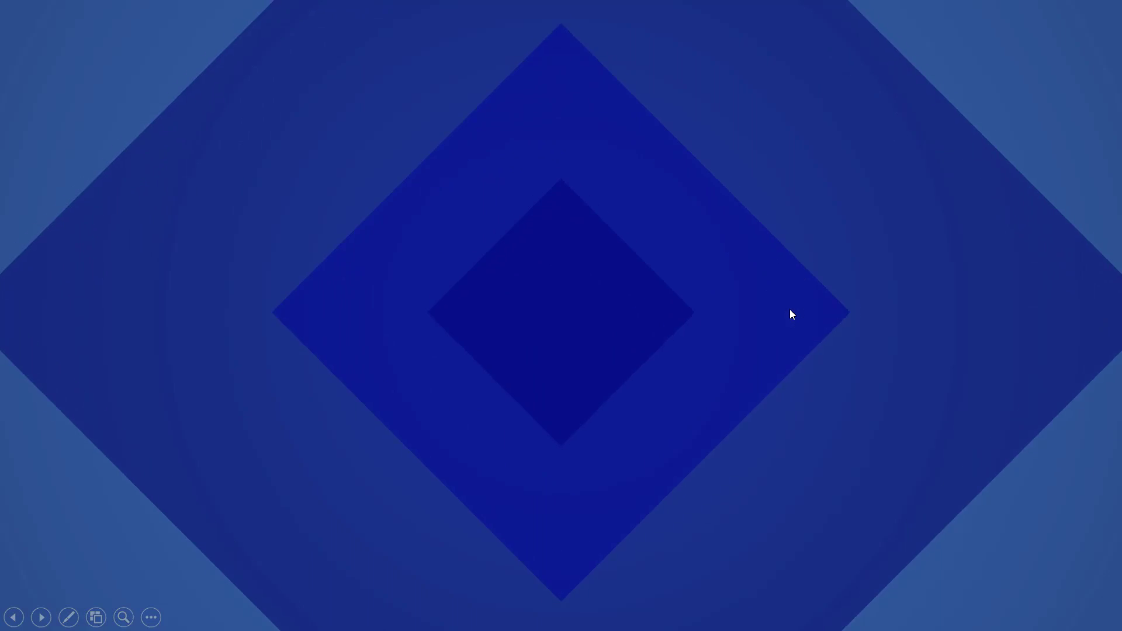
pyautogui.press('Escape')
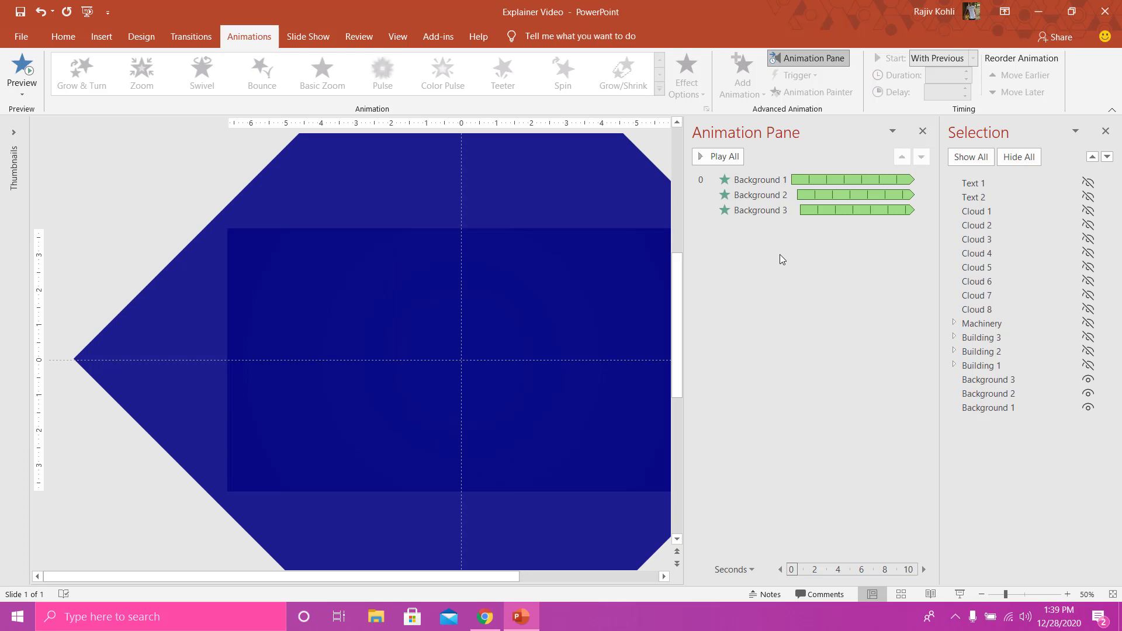
# - Check the effect and timing settings of Background 1's Basic Zoom animation
pyautogui.doubleClick(764, 180)
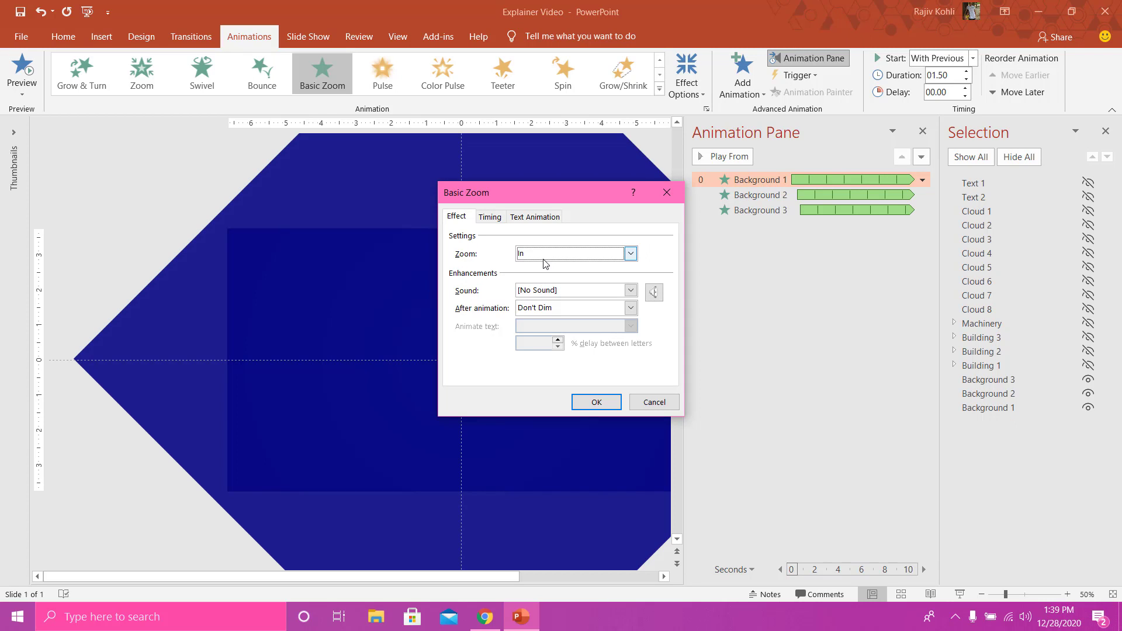
pyautogui.click(490, 216)
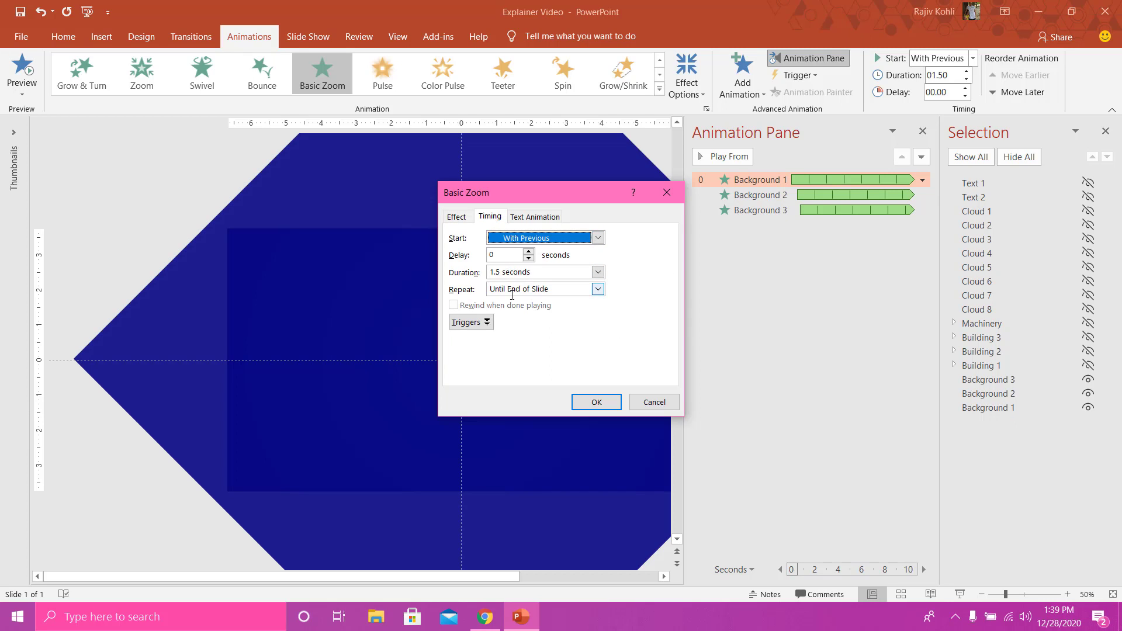
pyautogui.press('Return')
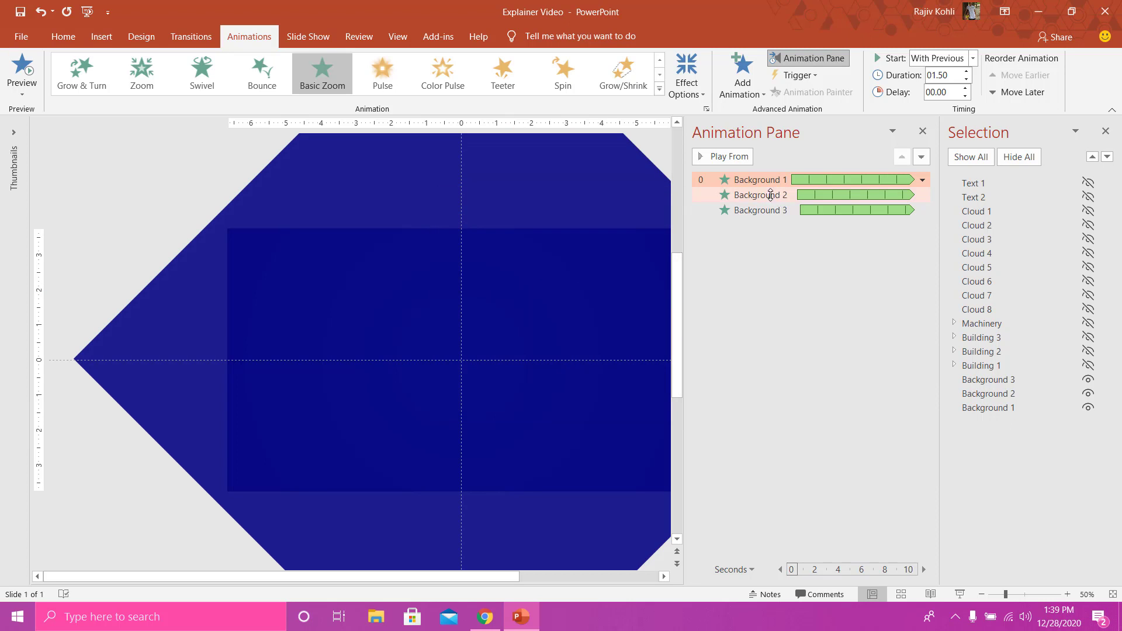
# - Compare the animation delays of Background 2 and Background 3, trying 1.00 second on Background 3 before setting it back to 0.75
pyautogui.scroll(-3, 448, 256)
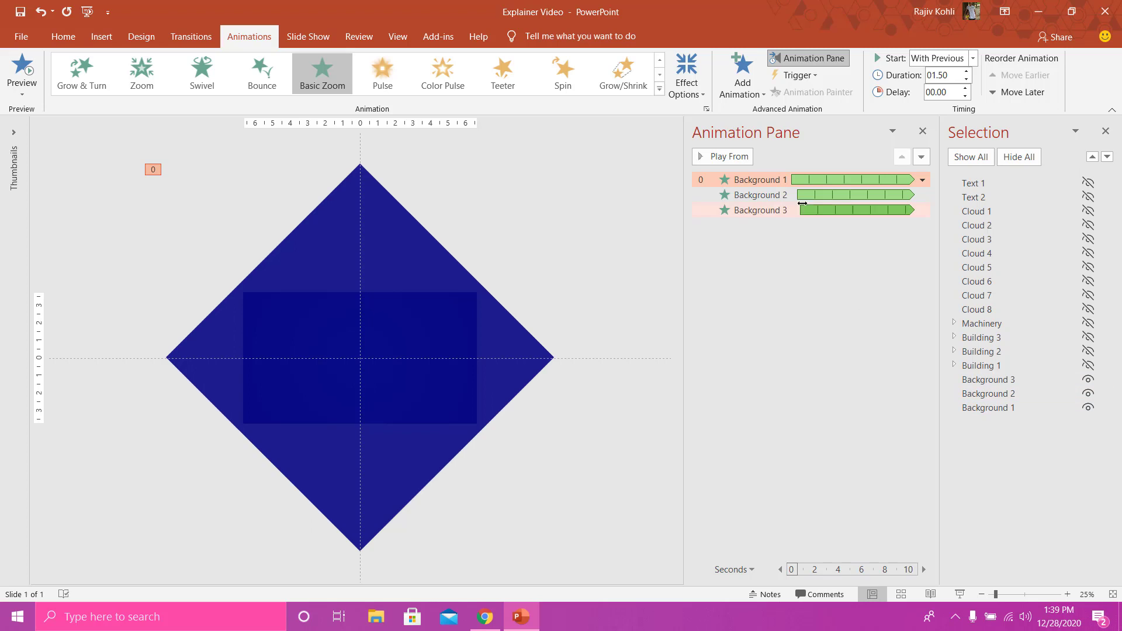
pyautogui.click(783, 195)
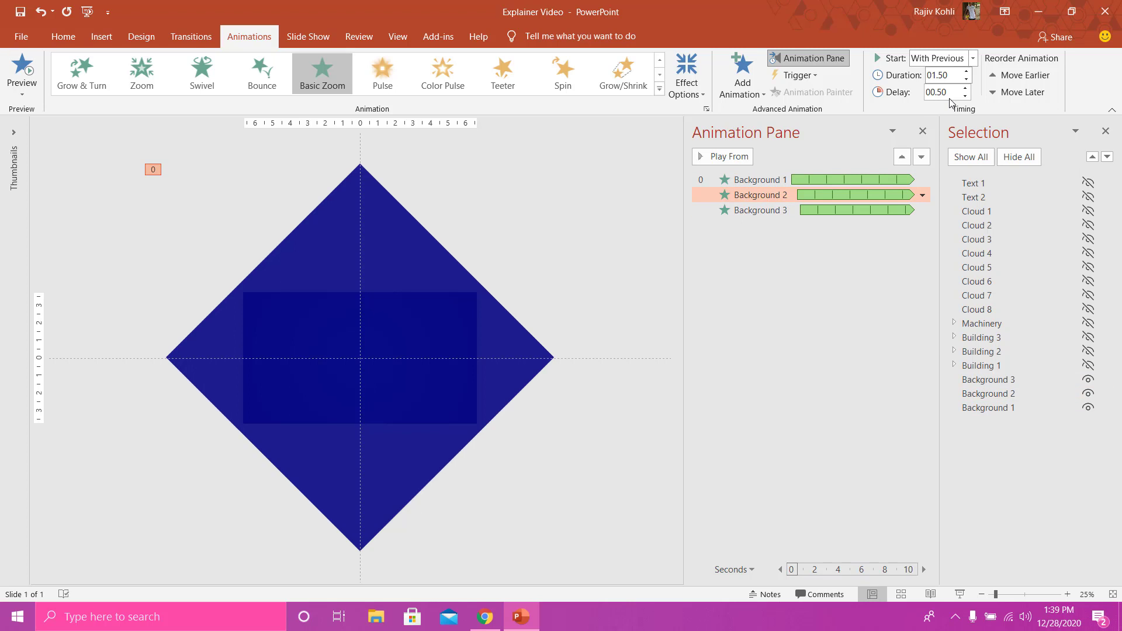
pyautogui.click(763, 209)
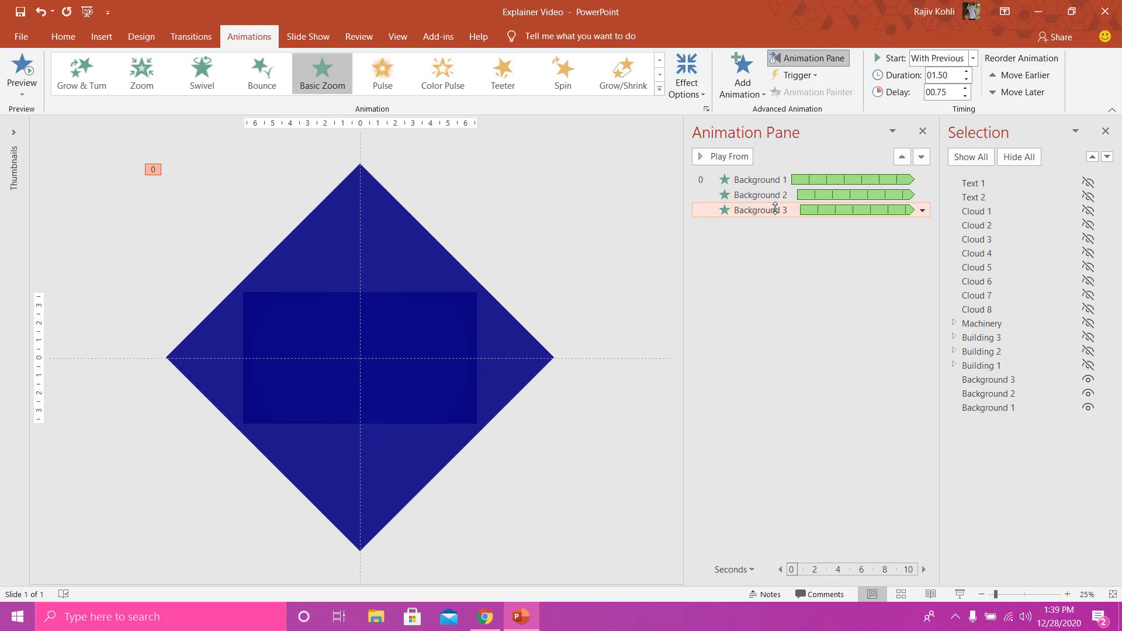
pyautogui.click(787, 209)
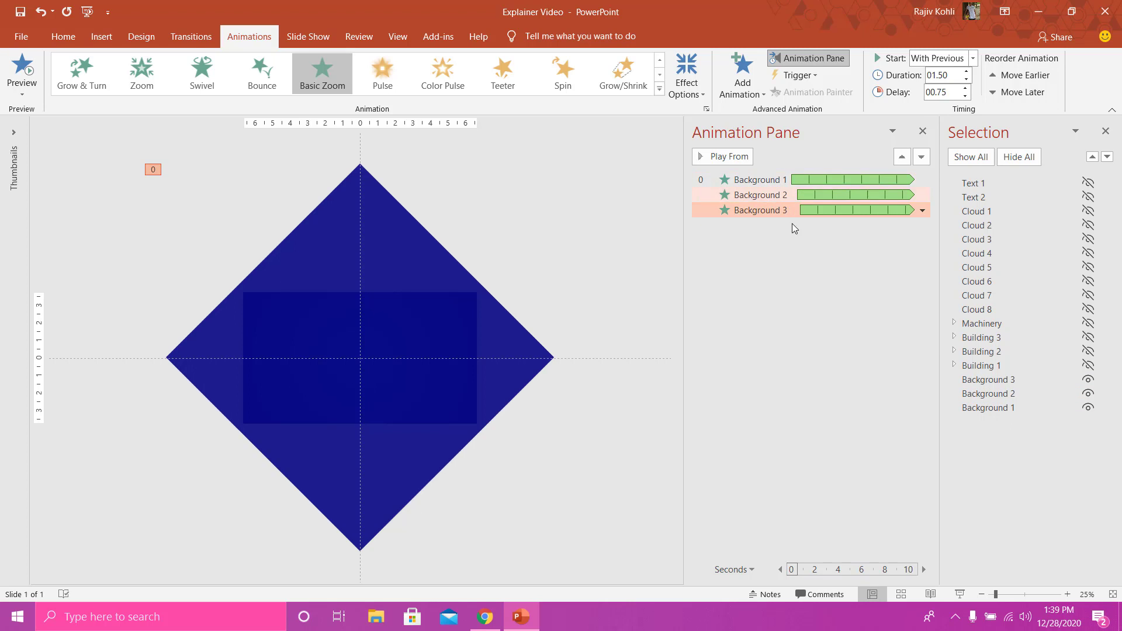
pyautogui.click(964, 89)
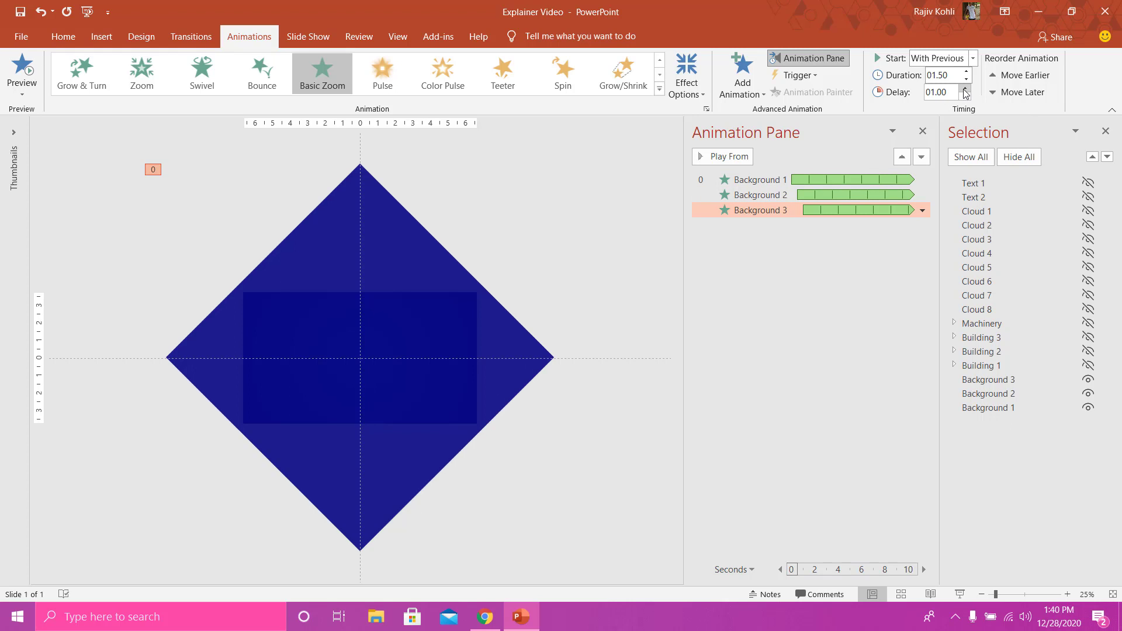
pyautogui.click(965, 96)
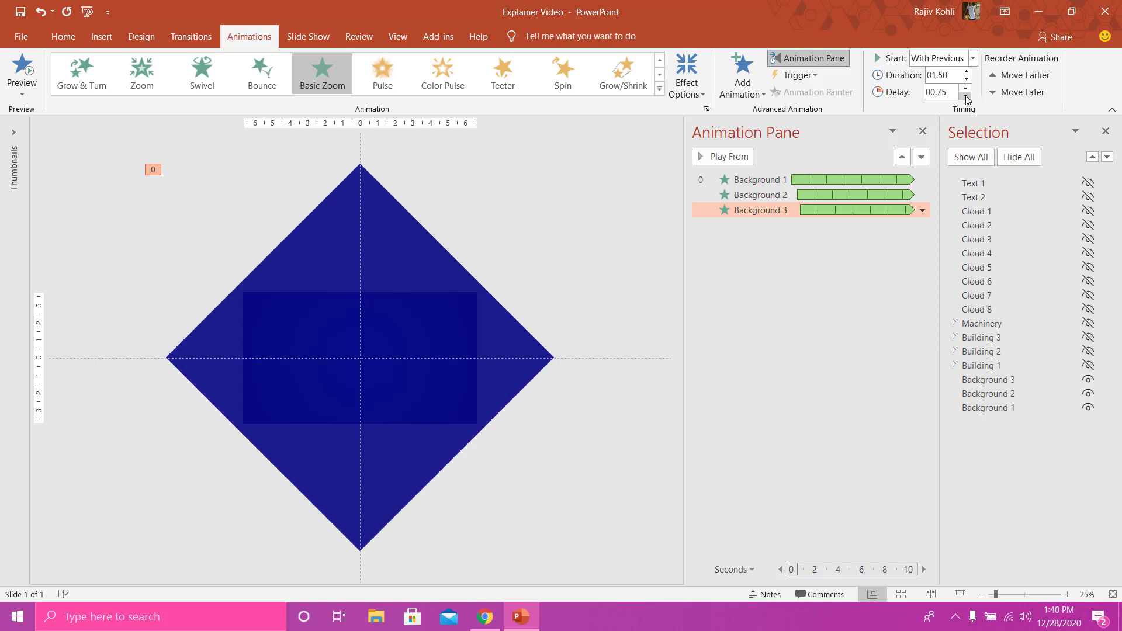
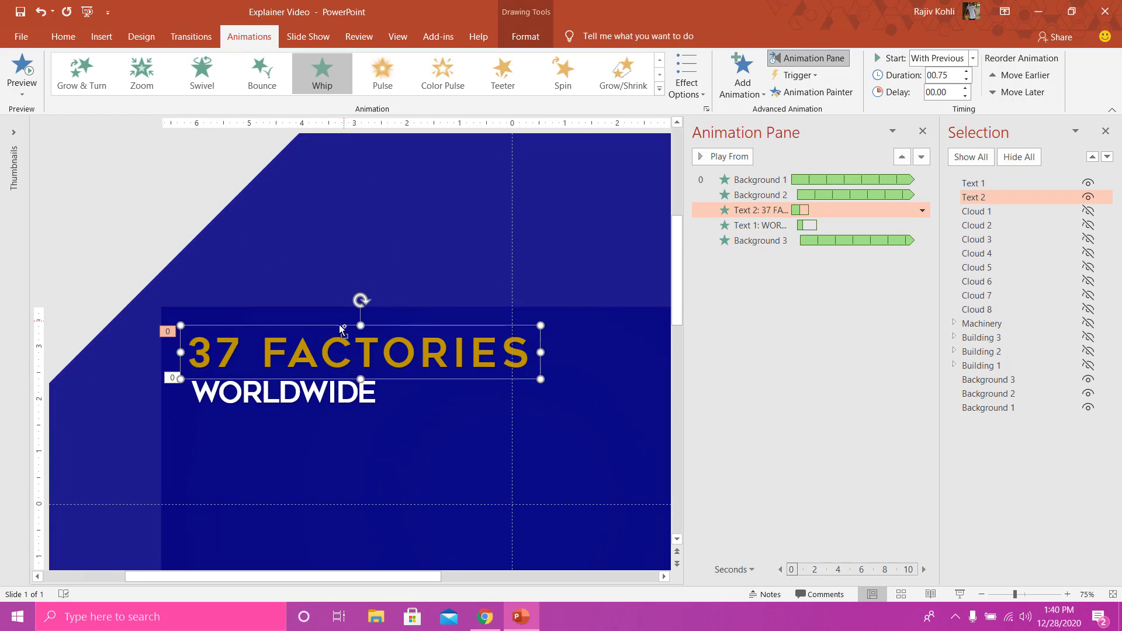
# - Make the "37 FACTORIES" title bold, and check the font formatting of the title and the "WORLDWIDE" text
pyautogui.click(61, 36)
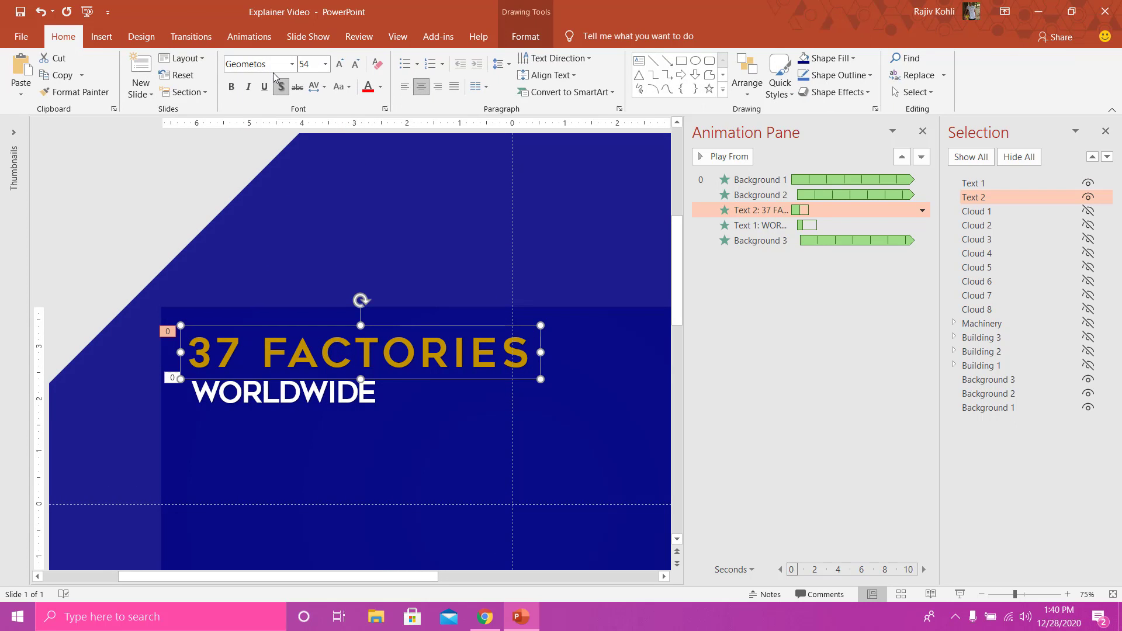
pyautogui.click(319, 65)
pyautogui.click(232, 88)
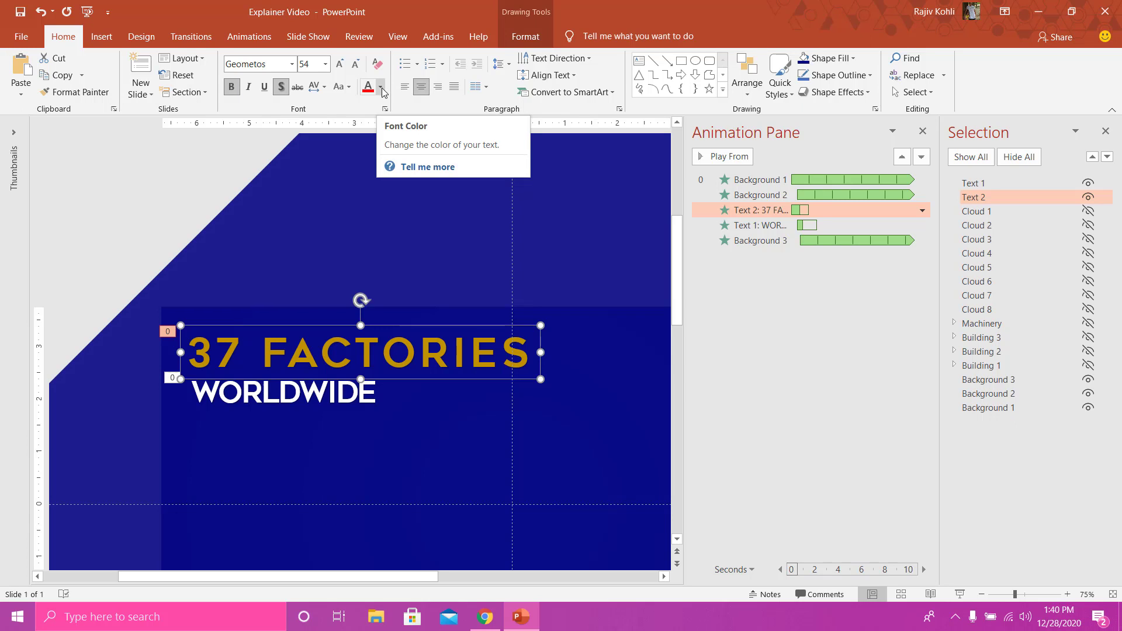
pyautogui.click(311, 388)
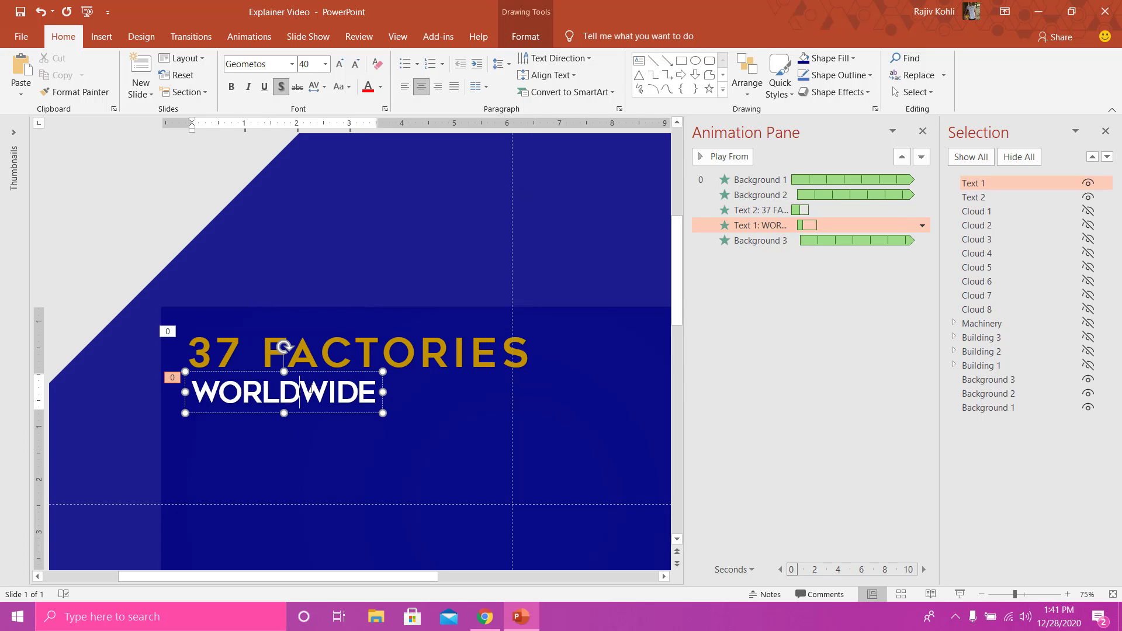
# - Check the letter delay and timing settings of the "37 FACTORIES" title's Whip animation
pyautogui.click(757, 209)
pyautogui.doubleClick(756, 209)
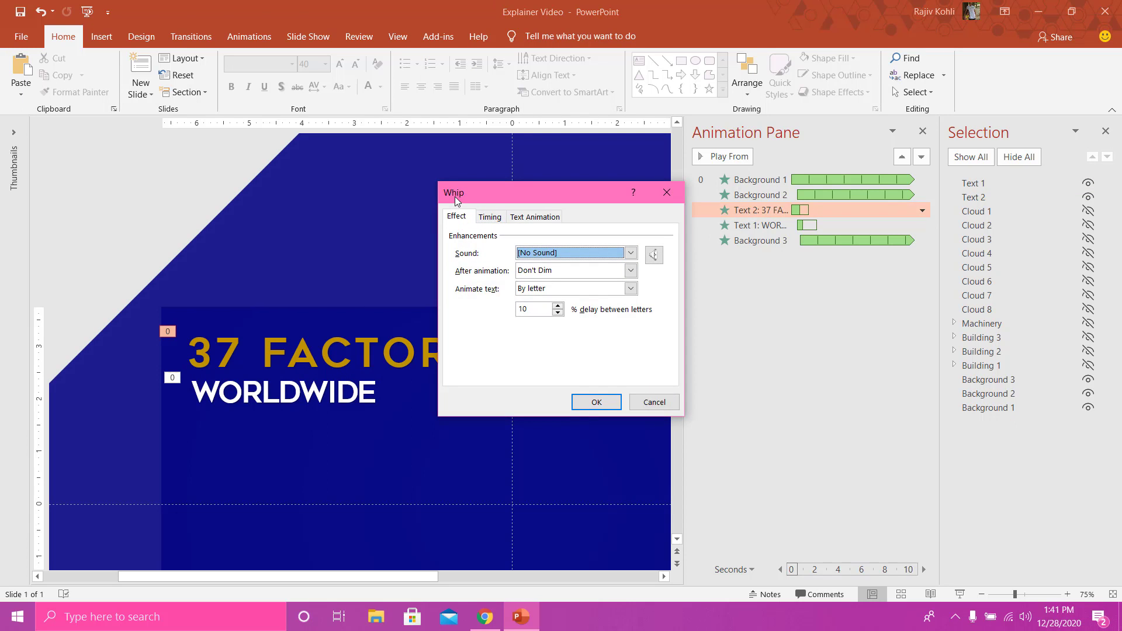
pyautogui.click(541, 310)
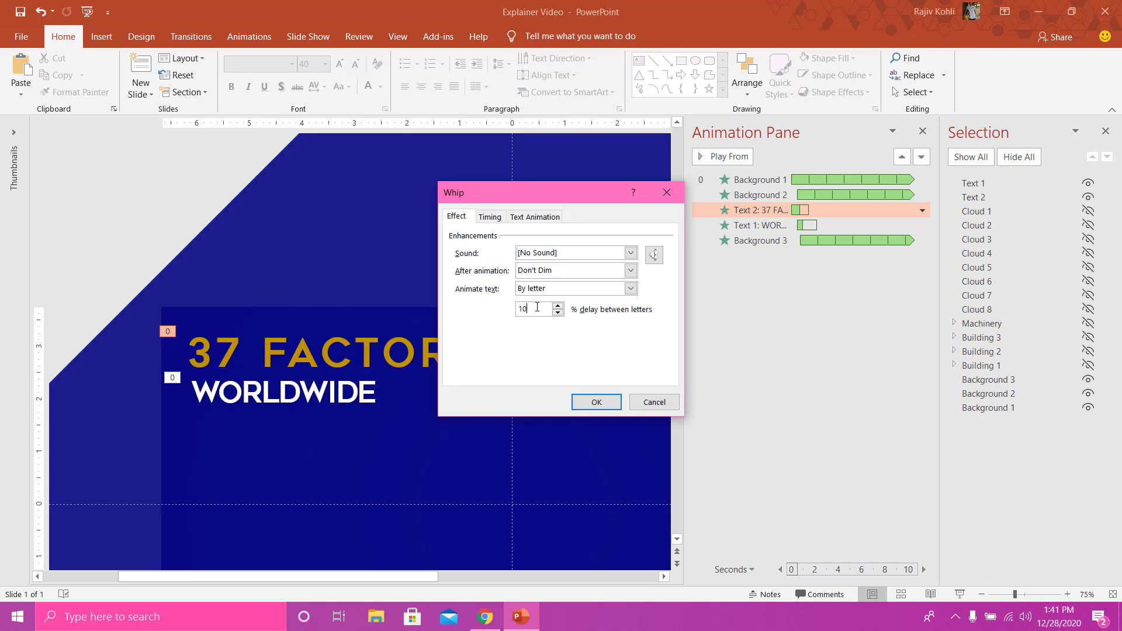
pyautogui.click(490, 217)
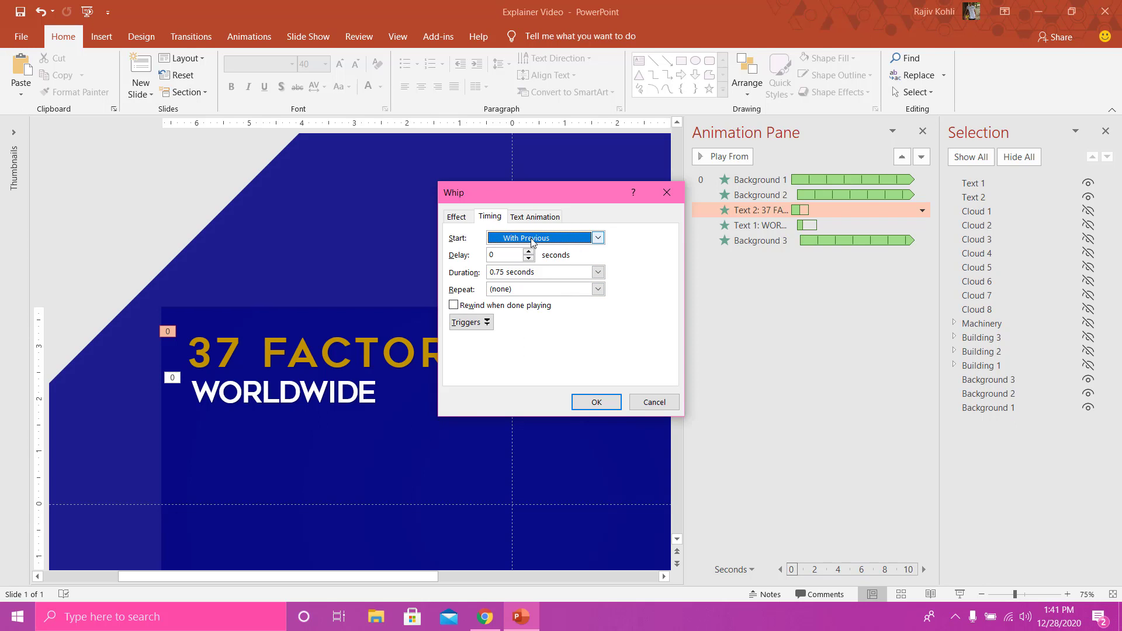
pyautogui.click(596, 402)
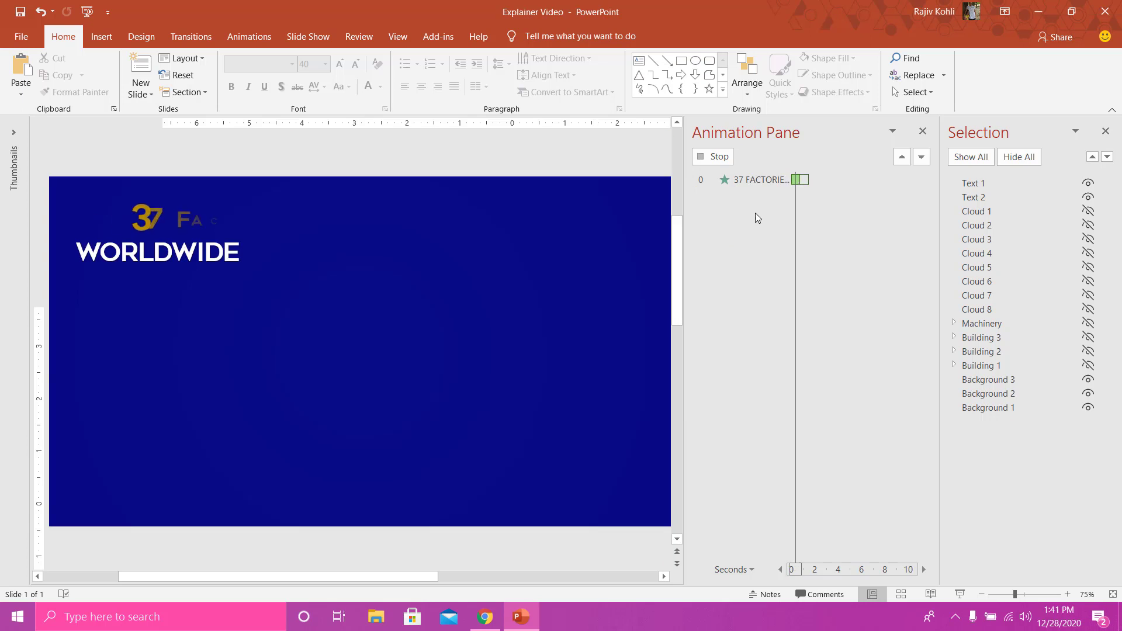
# - Check the effect and timing settings of the "WORLDWIDE" text's Peek In animation, and play the slide show
pyautogui.doubleClick(752, 227)
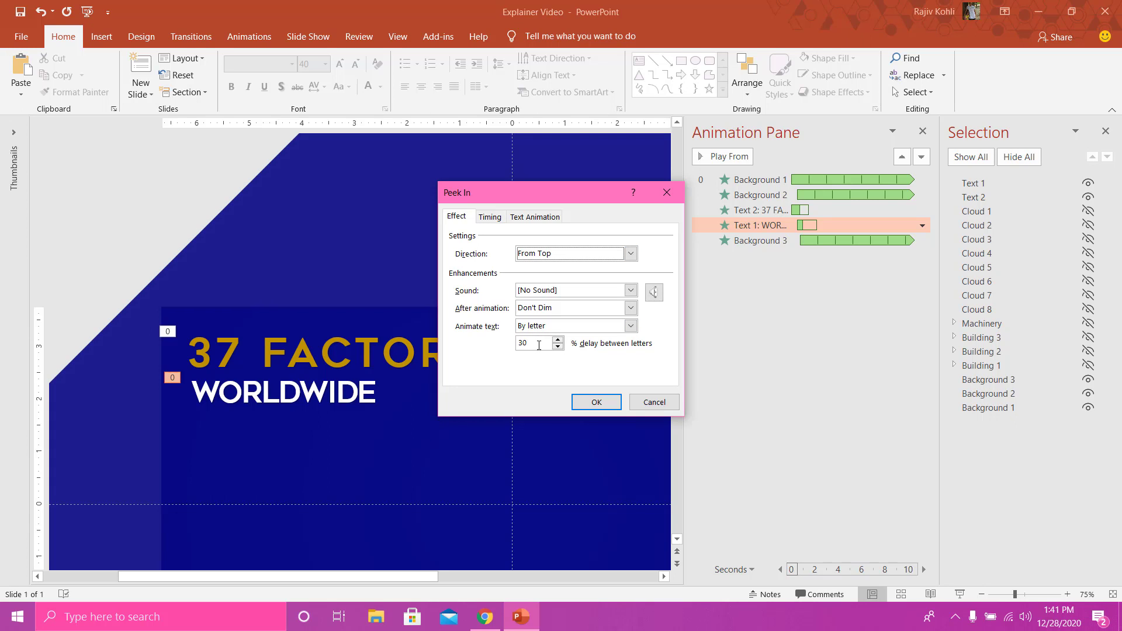
pyautogui.click(489, 217)
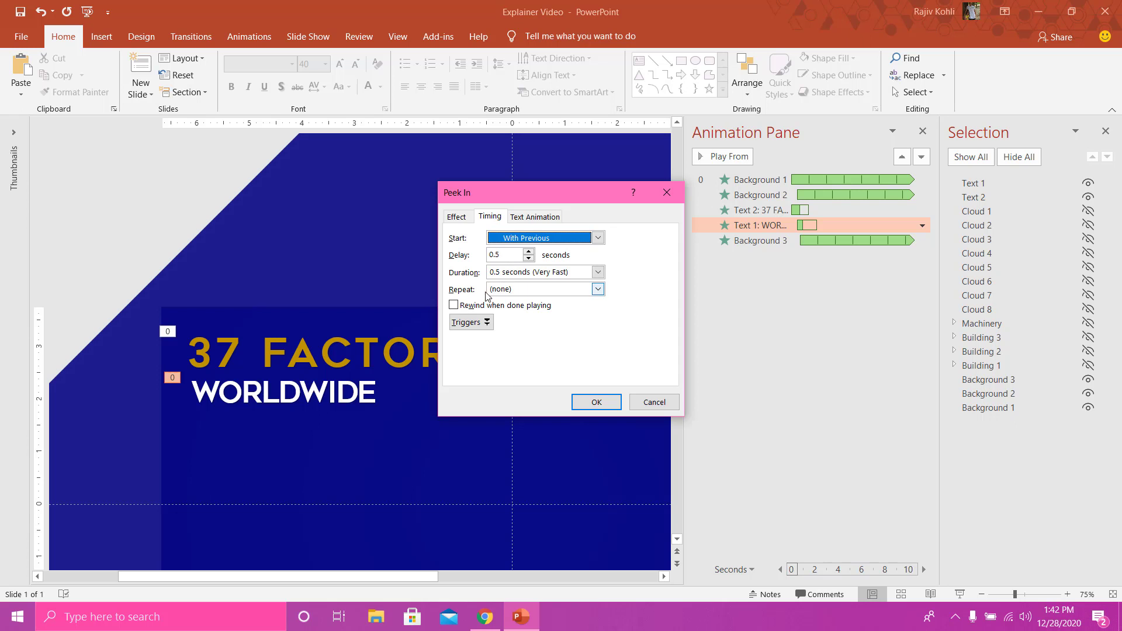
pyautogui.click(596, 402)
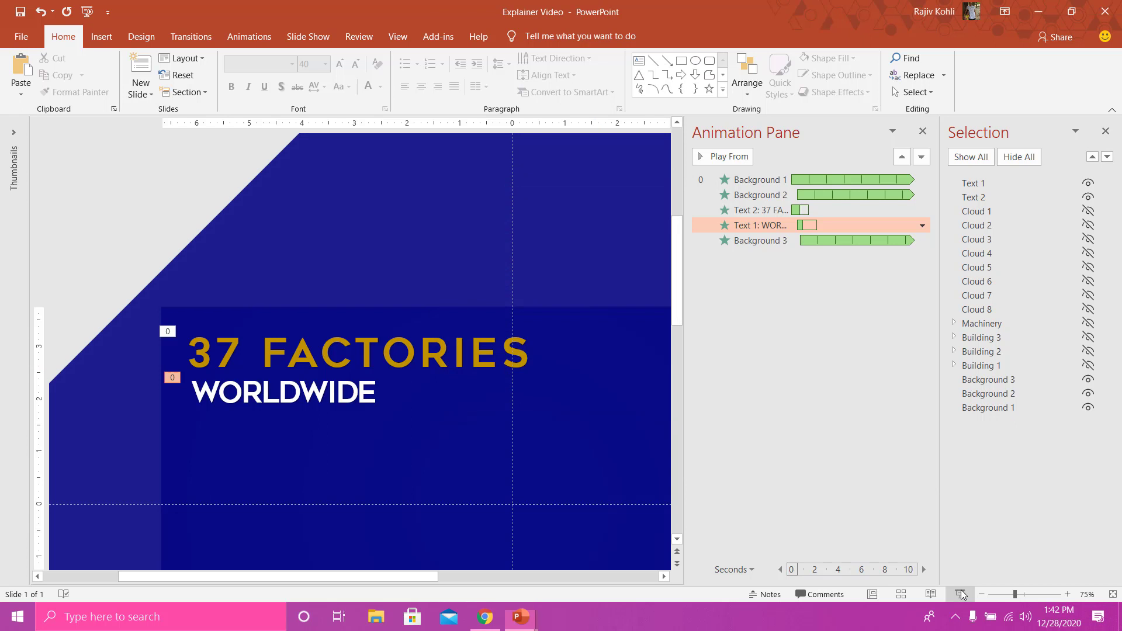
pyautogui.click(959, 594)
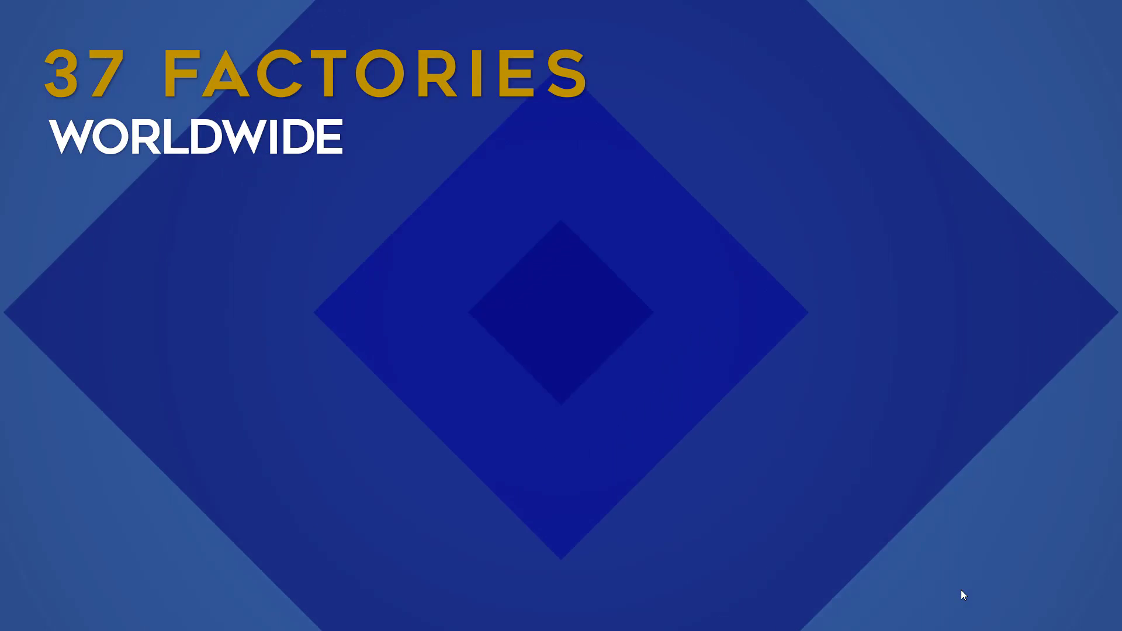
pyautogui.press('Escape')
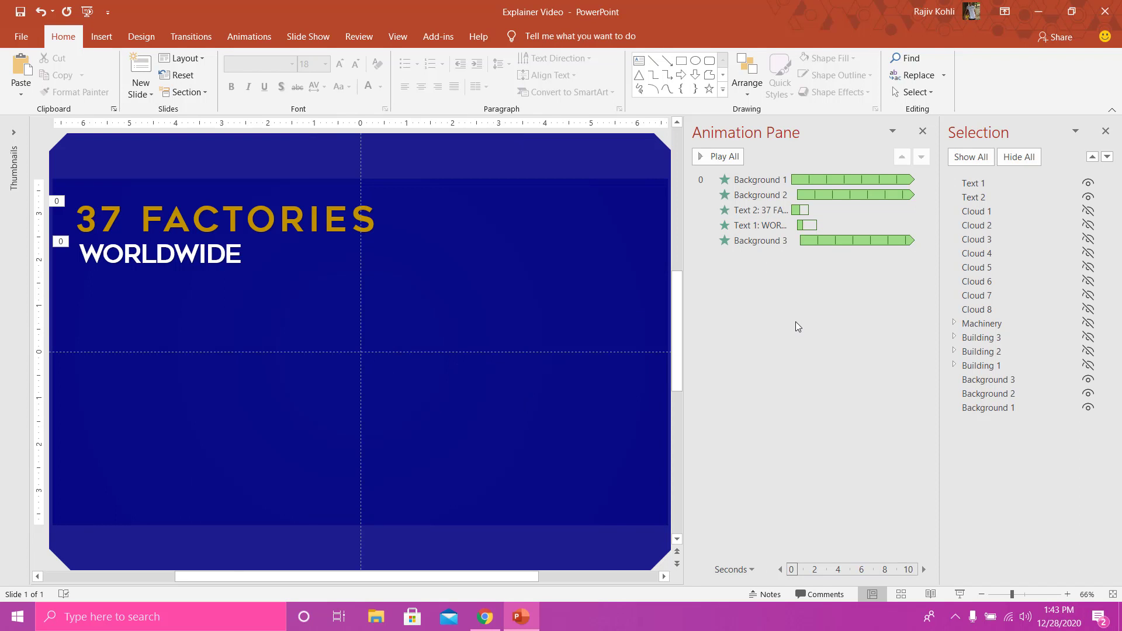
# - Make Cloud 1 through Cloud 8 visible on the slide
pyautogui.click(1088, 225)
pyautogui.click(1088, 211)
pyautogui.click(1088, 239)
pyautogui.click(1088, 253)
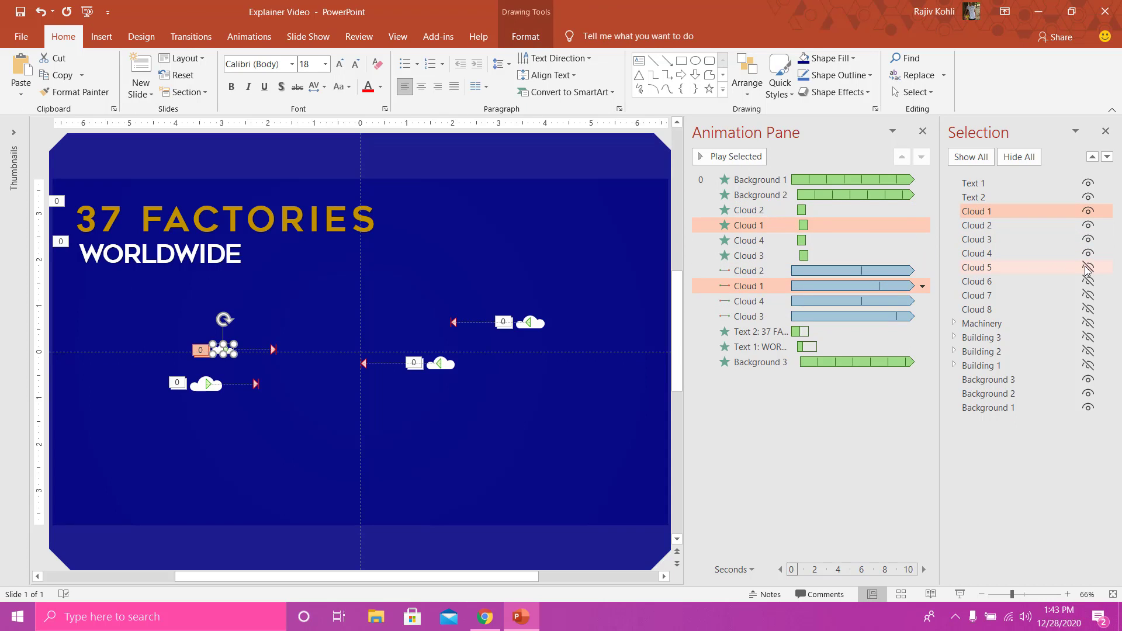
pyautogui.click(1088, 267)
pyautogui.click(1088, 281)
pyautogui.click(1088, 295)
pyautogui.click(1088, 309)
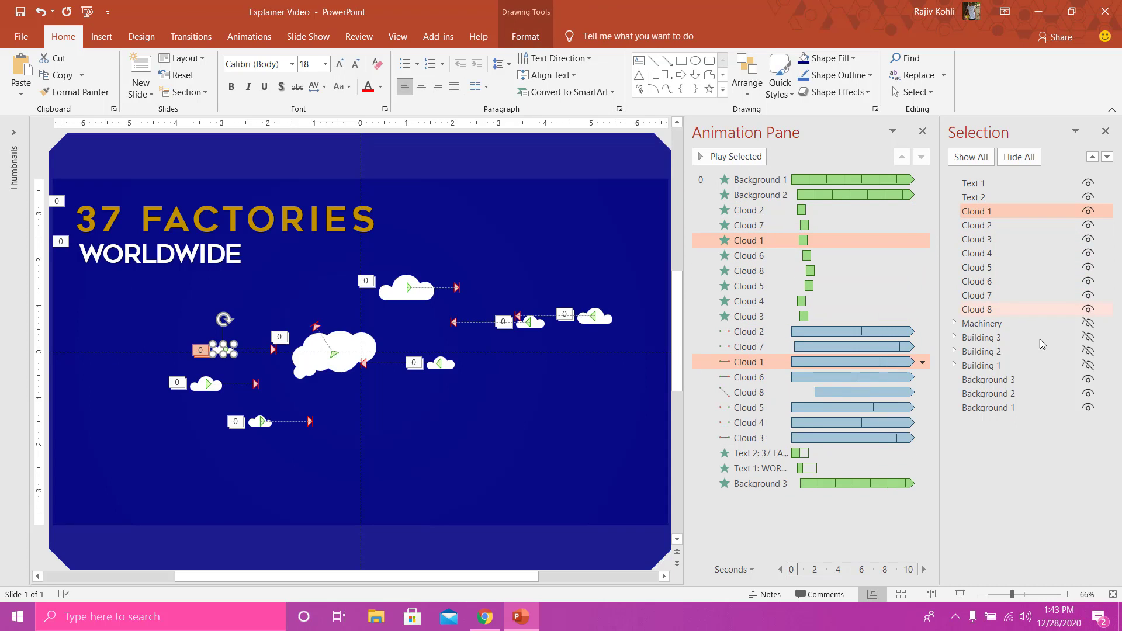
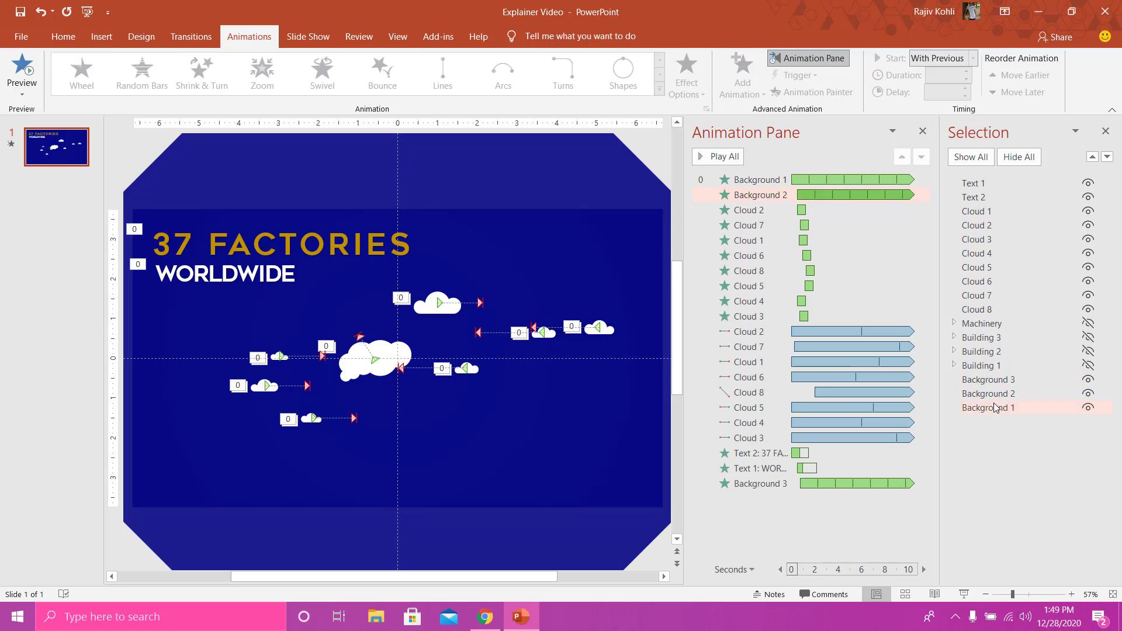
# - Bring Background 1, 2 and 3 together in front of all text and clouds, and preview the slide show
pyautogui.keyDown('ctrl'); pyautogui.click(997, 393); pyautogui.keyUp('ctrl')
pyautogui.keyDown('ctrl'); pyautogui.click(1000, 381); pyautogui.keyUp('ctrl')
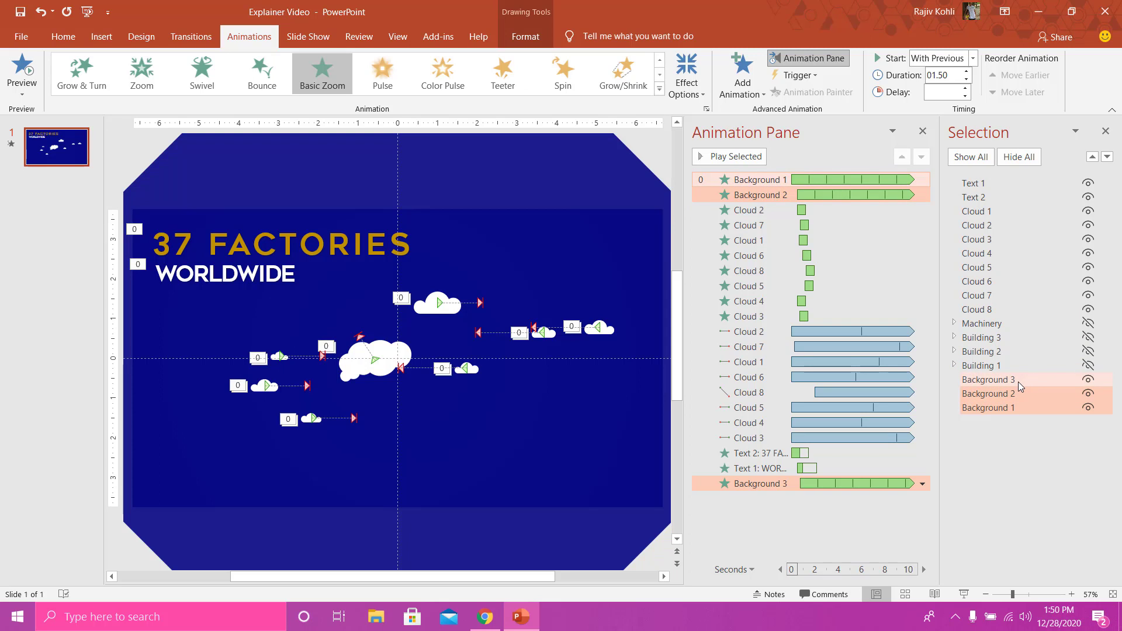
pyautogui.moveTo(1020, 387); pyautogui.dragTo(1006, 182)
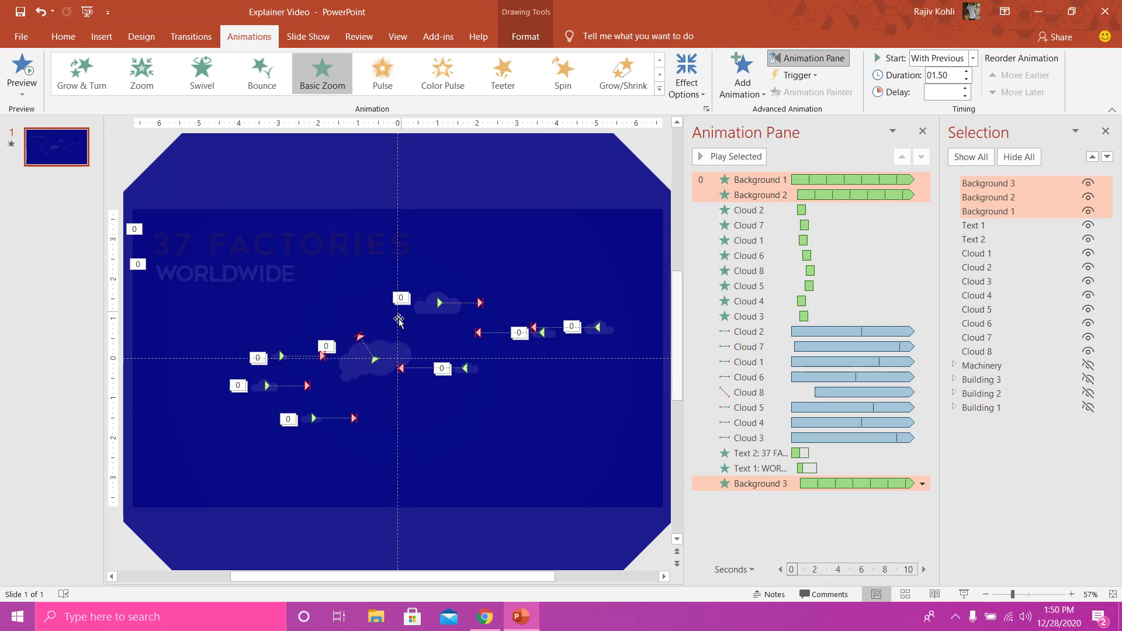
pyautogui.click(964, 594)
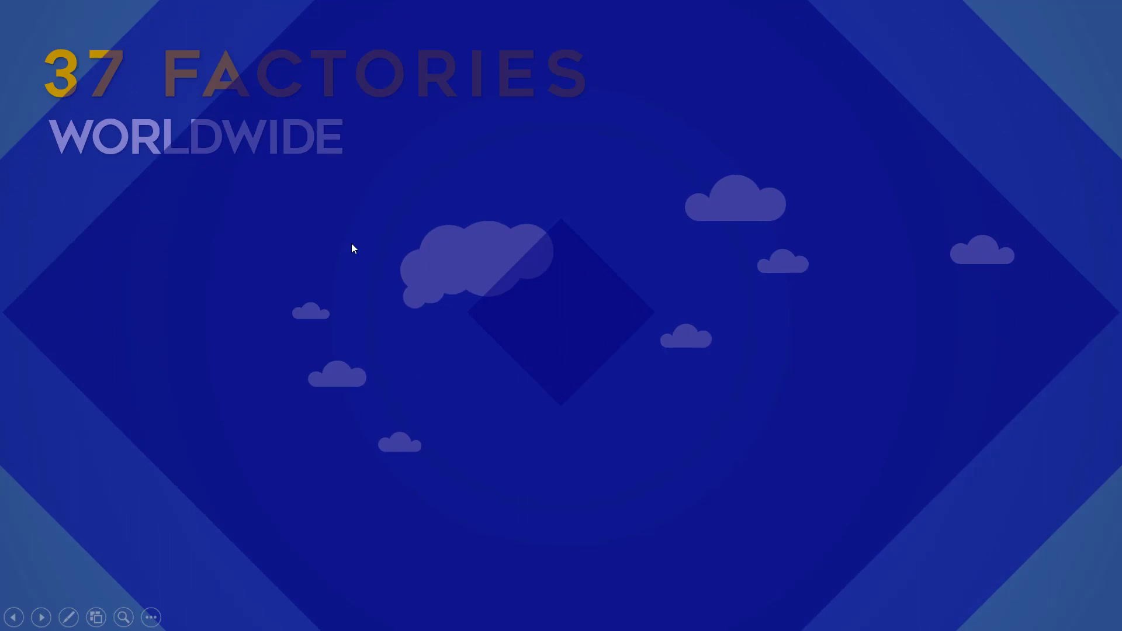
pyautogui.press('Escape')
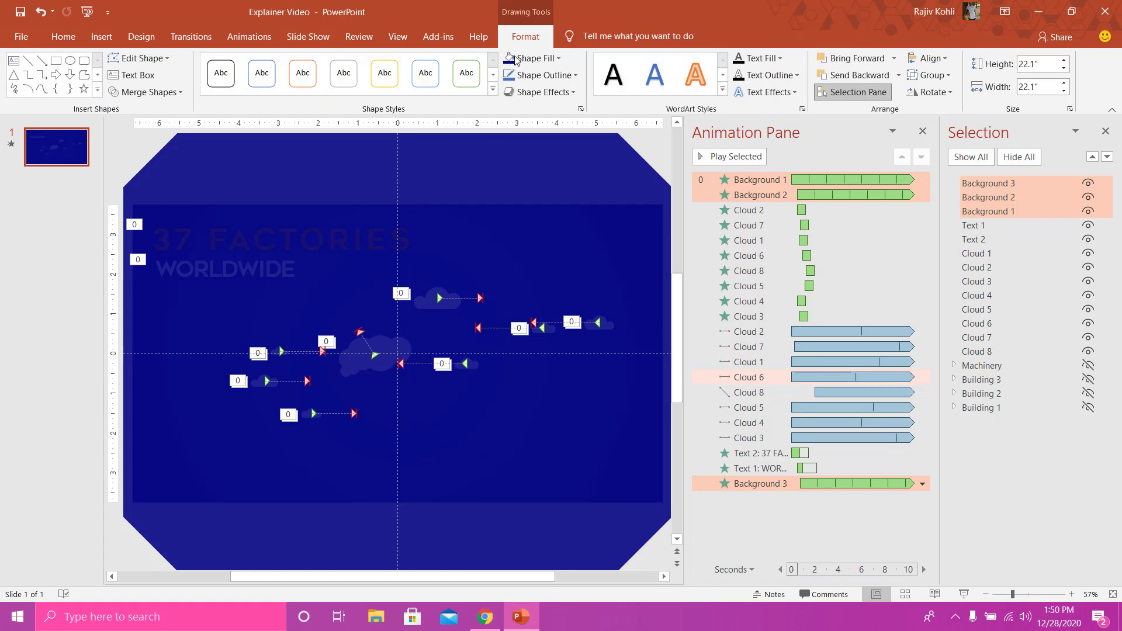
# - Try a black custom fill on the three background diamonds and preview it in the slide show
pyautogui.click(517, 60)
pyautogui.press('Escape')
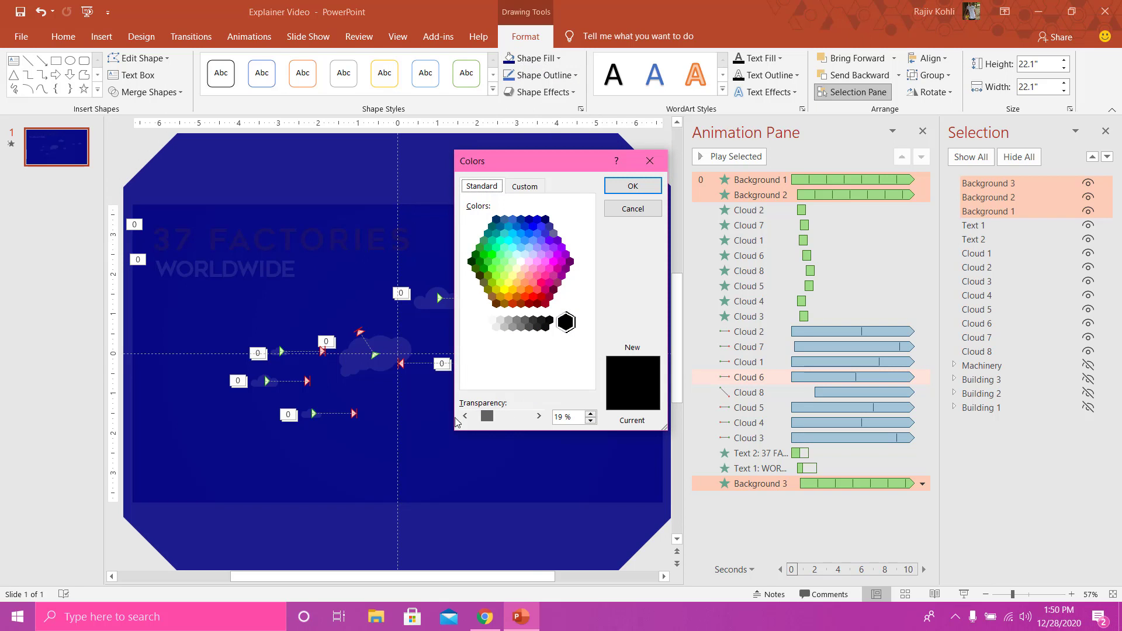
pyautogui.click(633, 187)
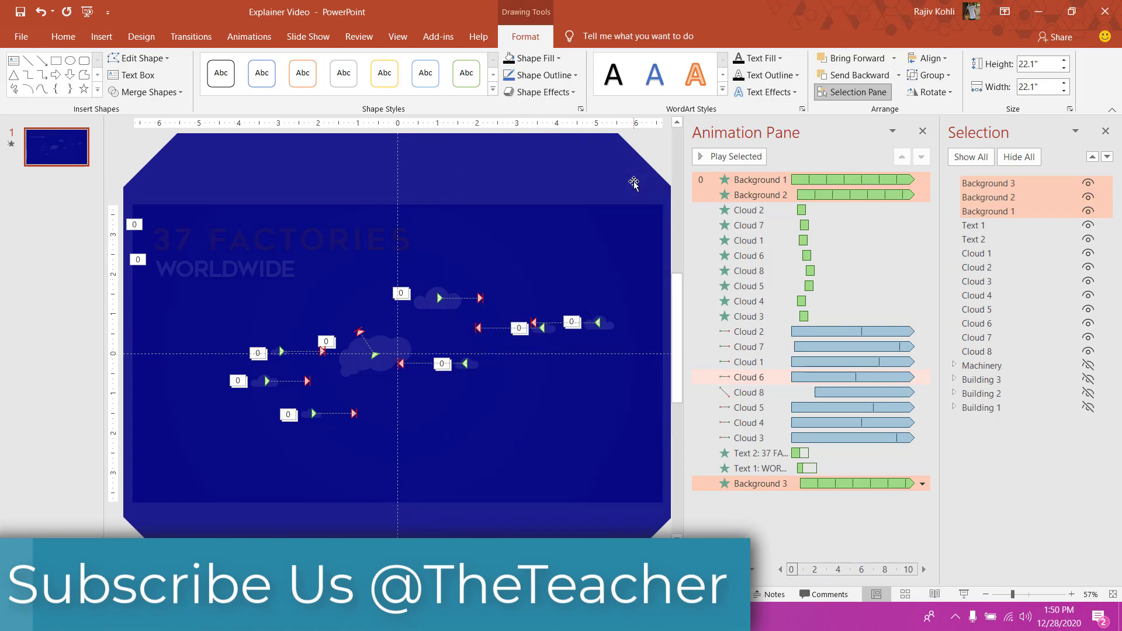
pyautogui.click(965, 594)
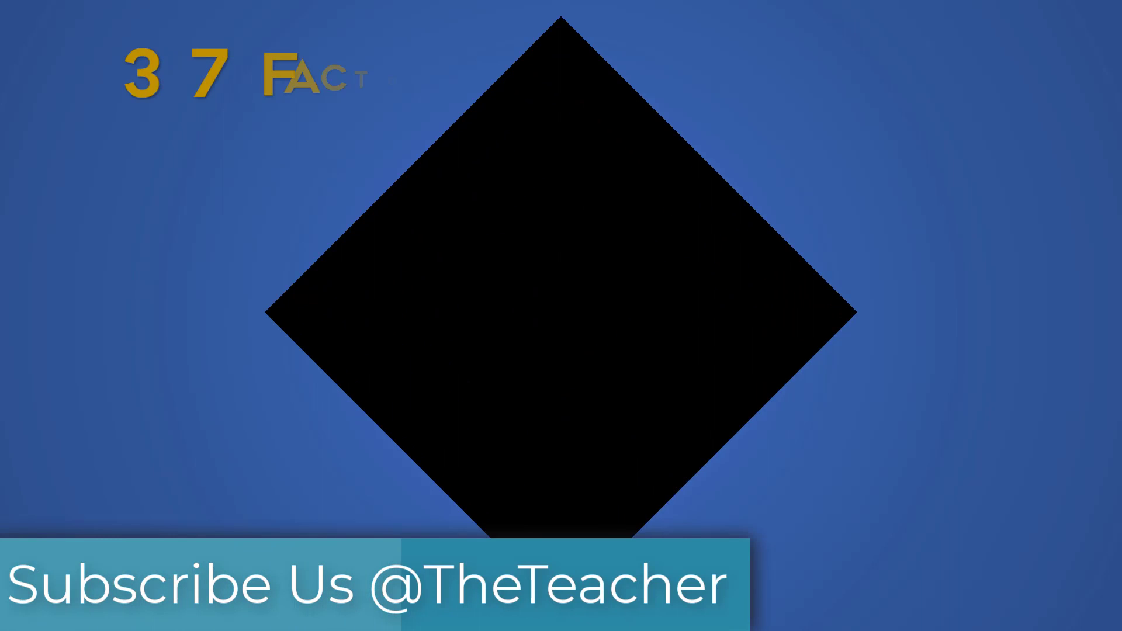
pyautogui.click(875, 361)
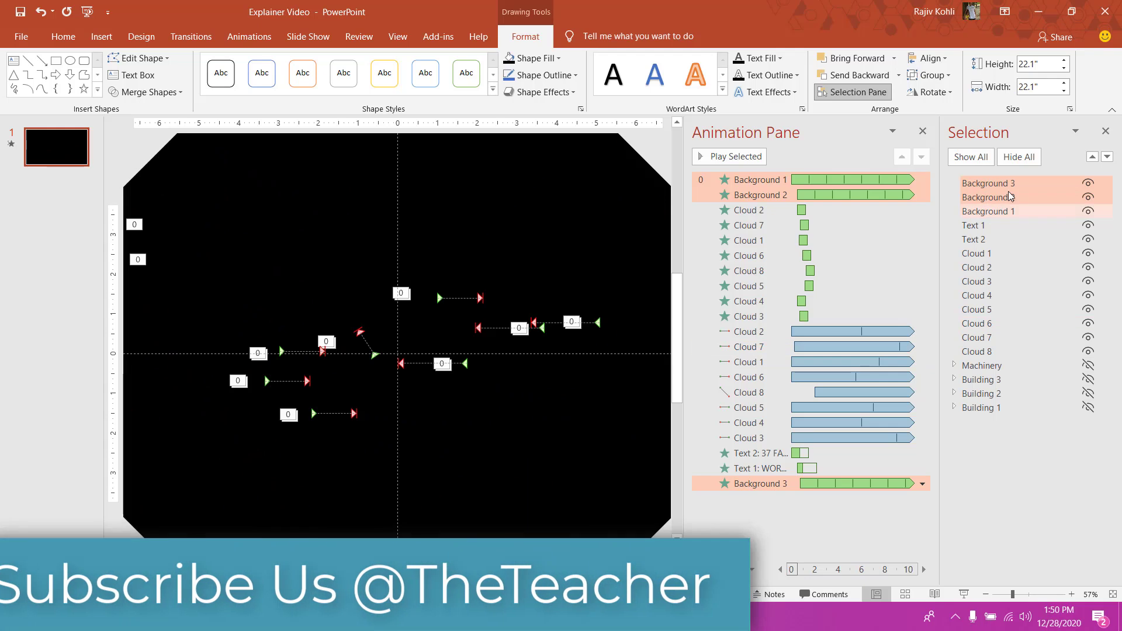
# - Send the three backgrounds behind all other objects, and undo both this reordering and the black fill
pyautogui.moveTo(1004, 185); pyautogui.dragTo(993, 416)
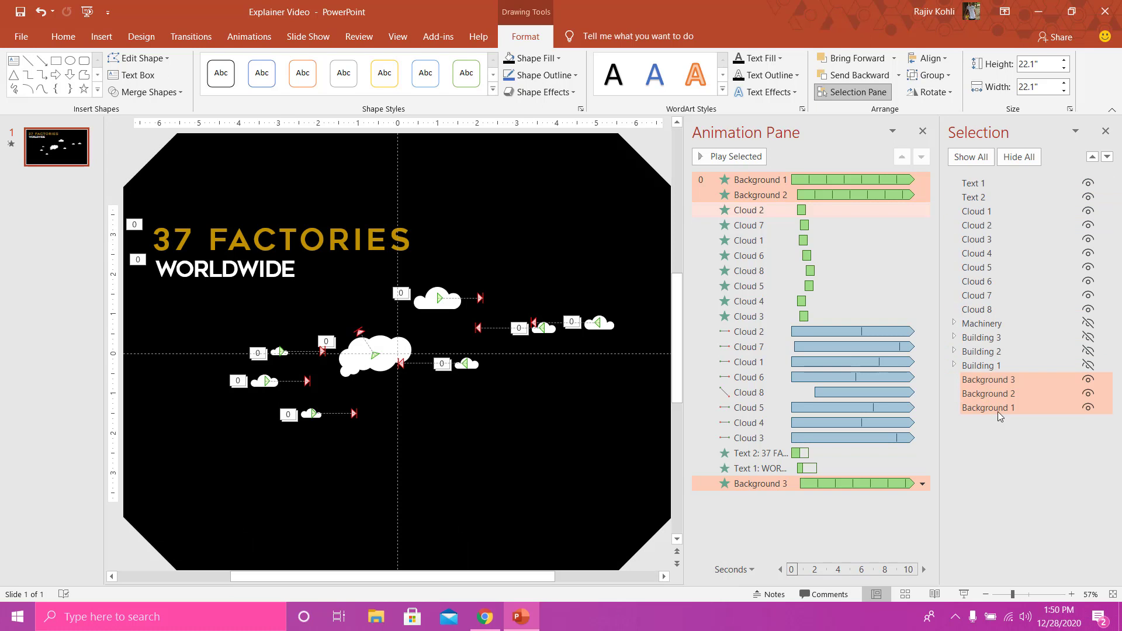
pyautogui.keyDown('ctrl'); pyautogui.click(996, 407); pyautogui.keyUp('ctrl')
pyautogui.keyDown('ctrl'); pyautogui.click(996, 407); pyautogui.keyUp('ctrl')
pyautogui.hotkey('ctrl', 'z')
pyautogui.hotkey('ctrl', 'z')
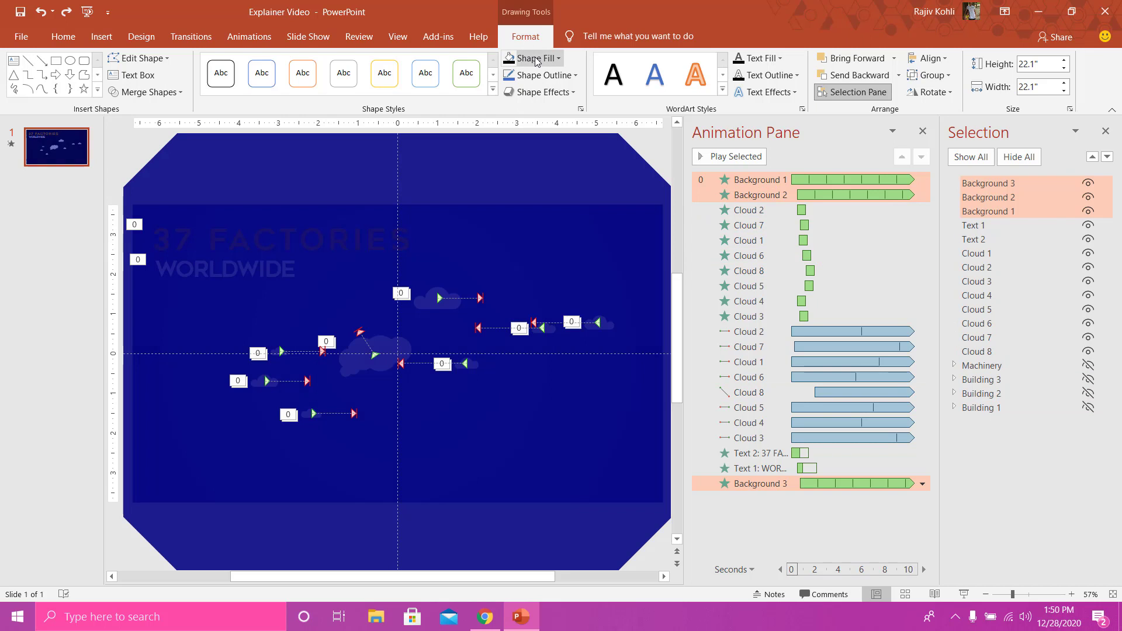
# - Place the three backgrounds behind all other objects again, and make Machinery, Building 3, Building 2 and Building 1 visible
pyautogui.hotkey('ctrl', 'y')
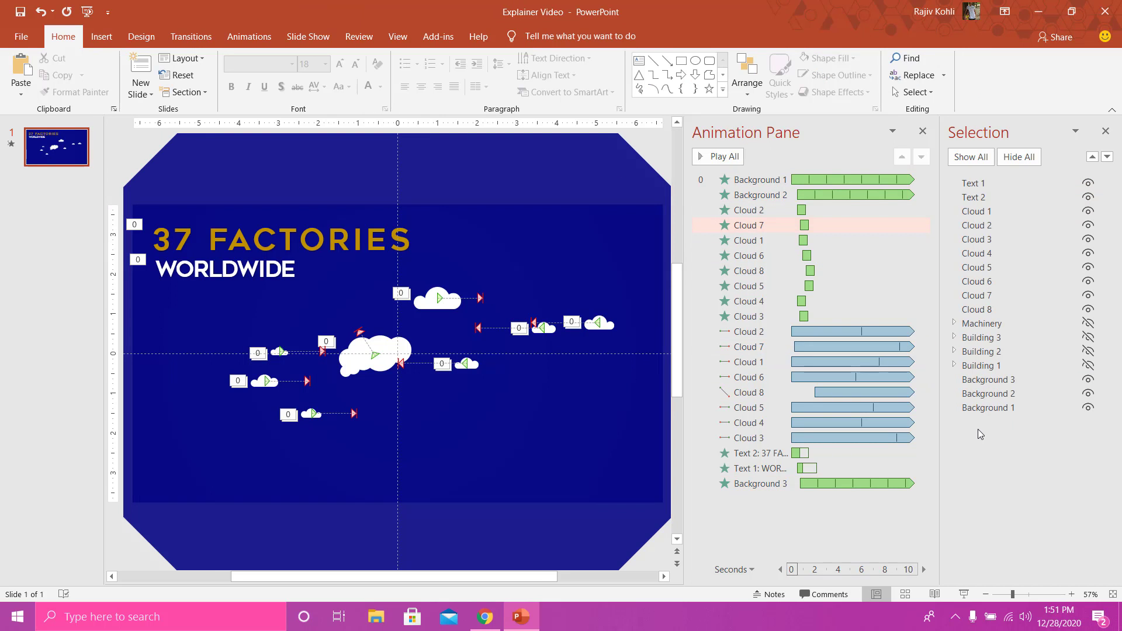
pyautogui.click(1088, 323)
pyautogui.click(1088, 337)
pyautogui.click(1088, 351)
pyautogui.click(1088, 365)
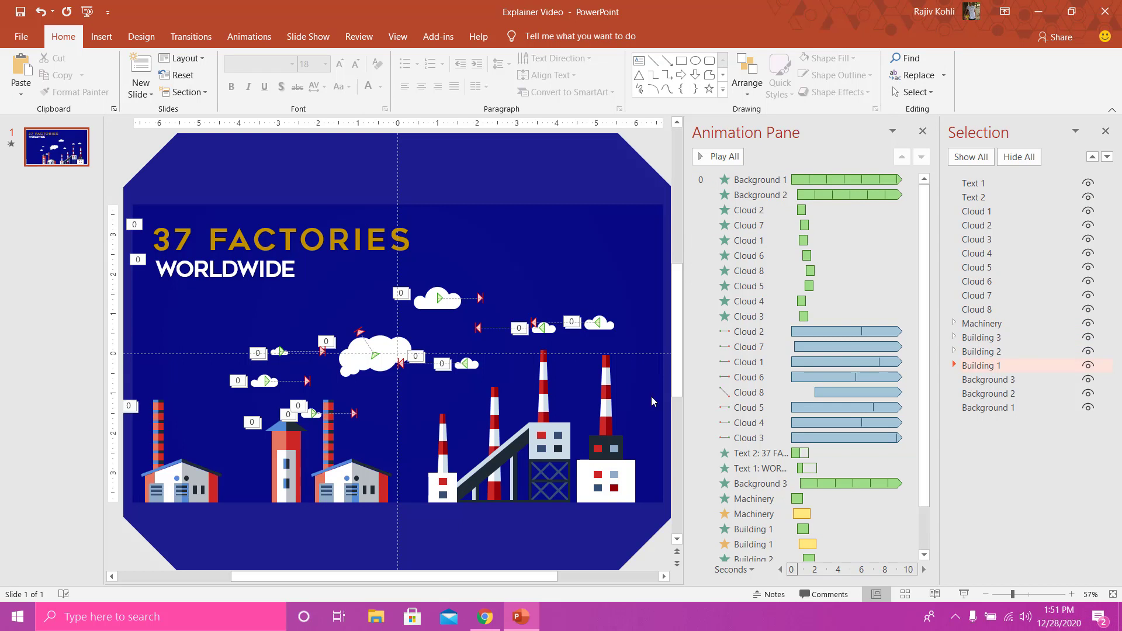
# - Examine the Building 1 group's extent below the slide, including its circle, and its entries in the animation list
pyautogui.click(260, 439)
pyautogui.scroll(-3, 278, 444)
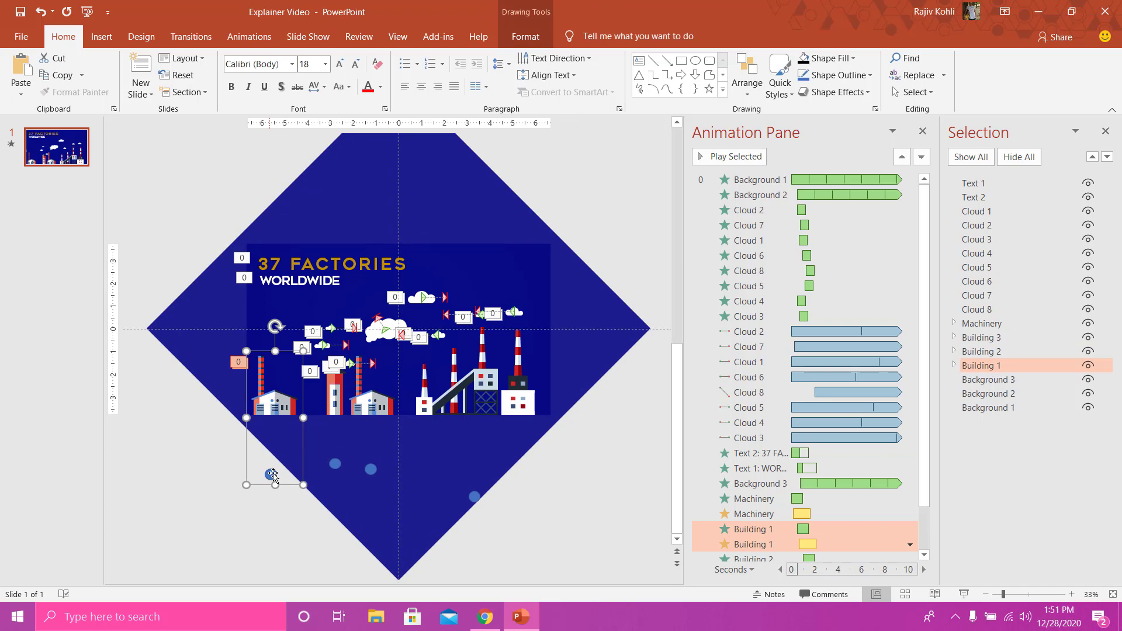
pyautogui.scroll(2, 274, 454)
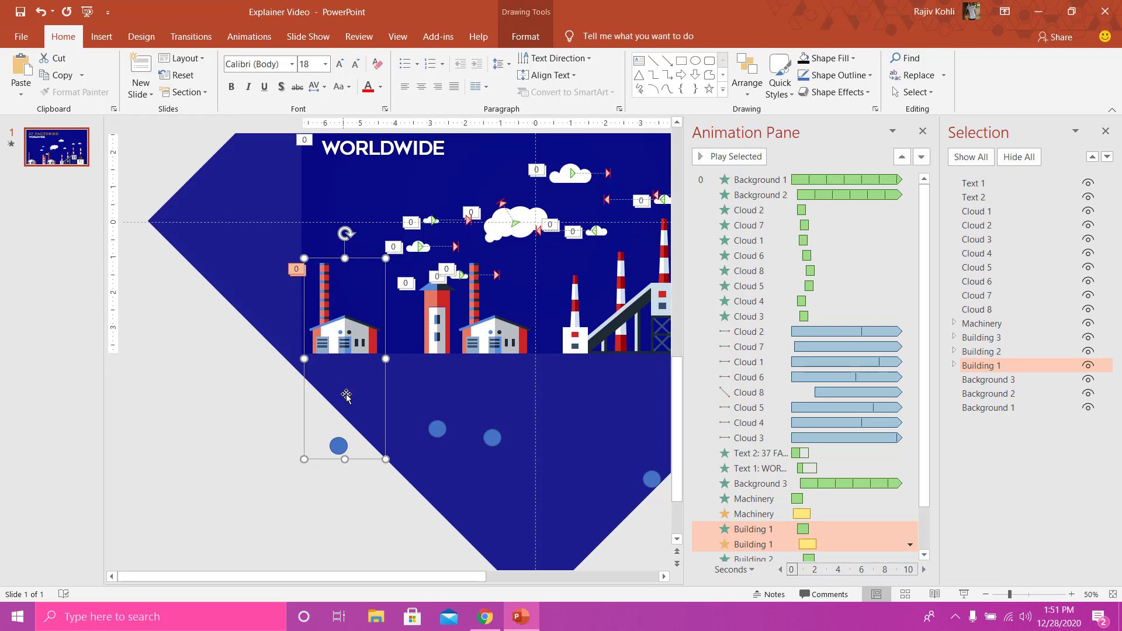
pyautogui.scroll(-1, 821, 433)
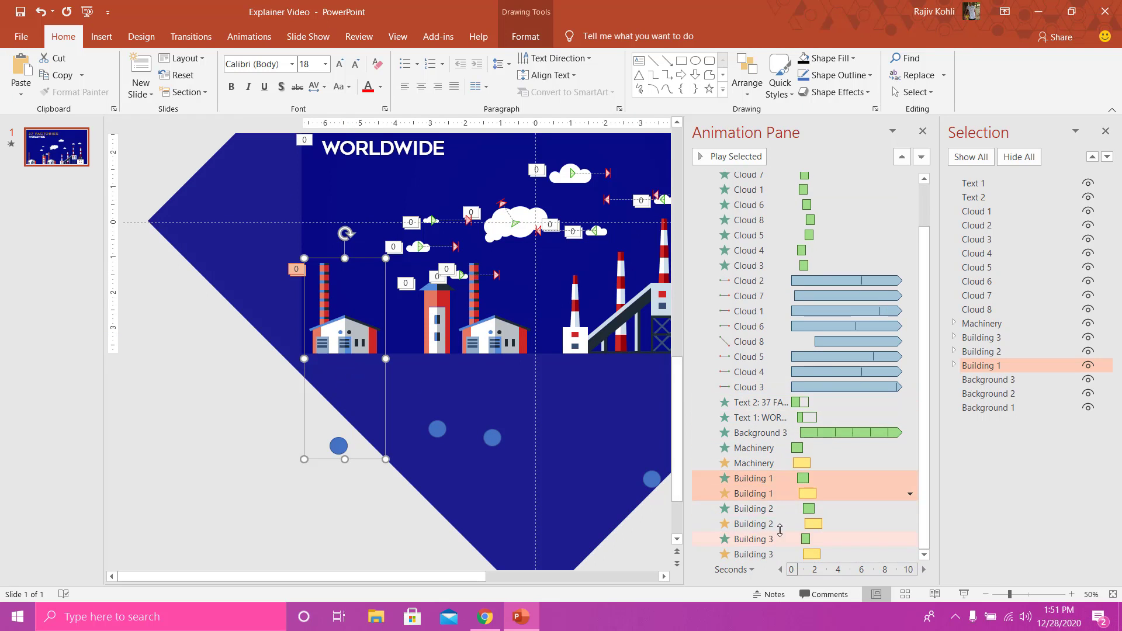
# - Review the effect and timing settings of Building 1's Zoom entrance animation
pyautogui.keyDown('ctrl'); pyautogui.click(754, 478); pyautogui.keyUp('ctrl')
pyautogui.click(736, 478)
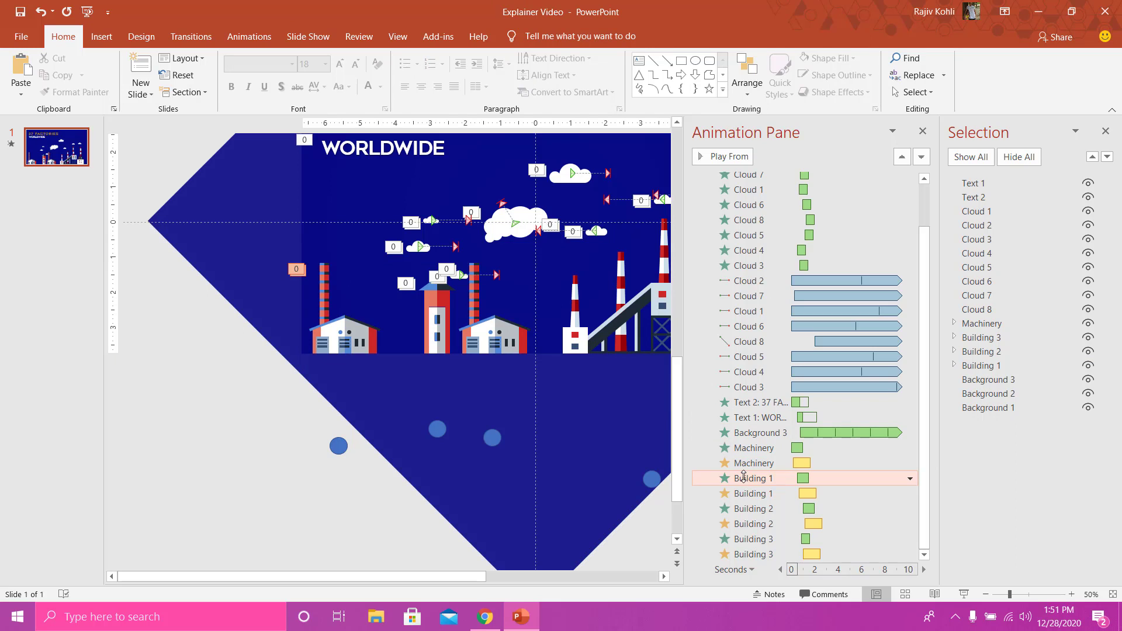
pyautogui.doubleClick(743, 478)
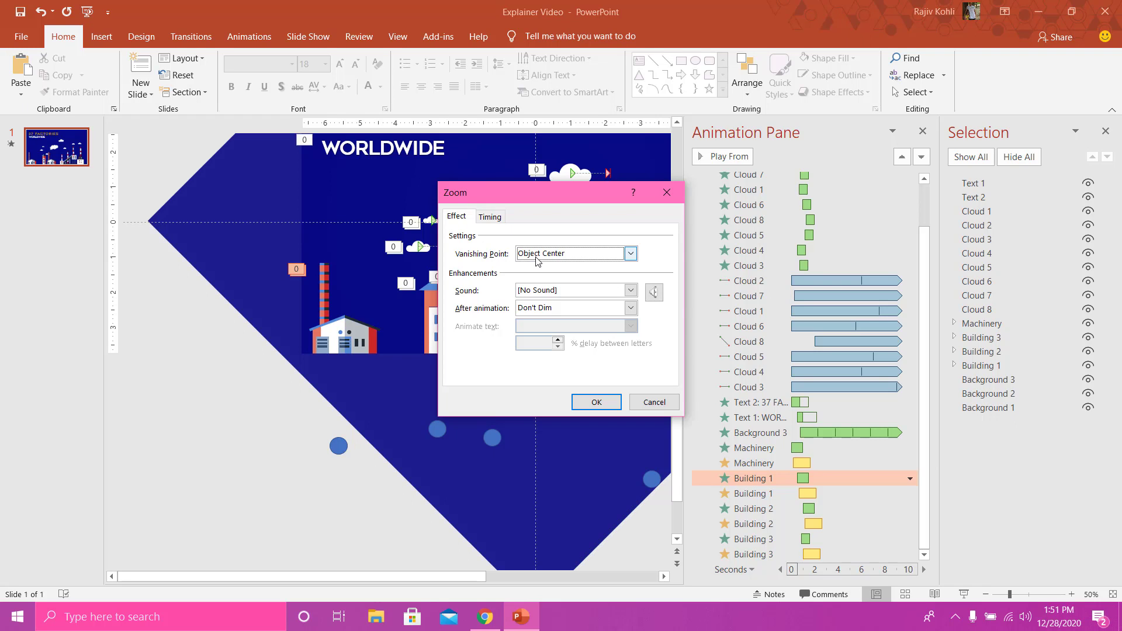
pyautogui.click(491, 217)
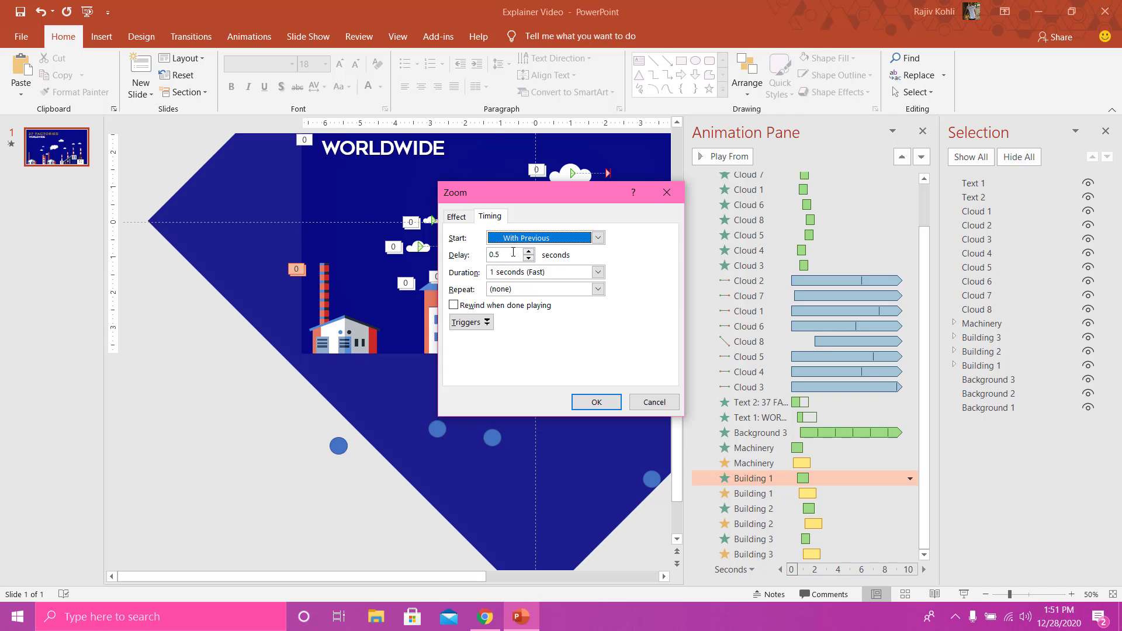
pyautogui.click(595, 409)
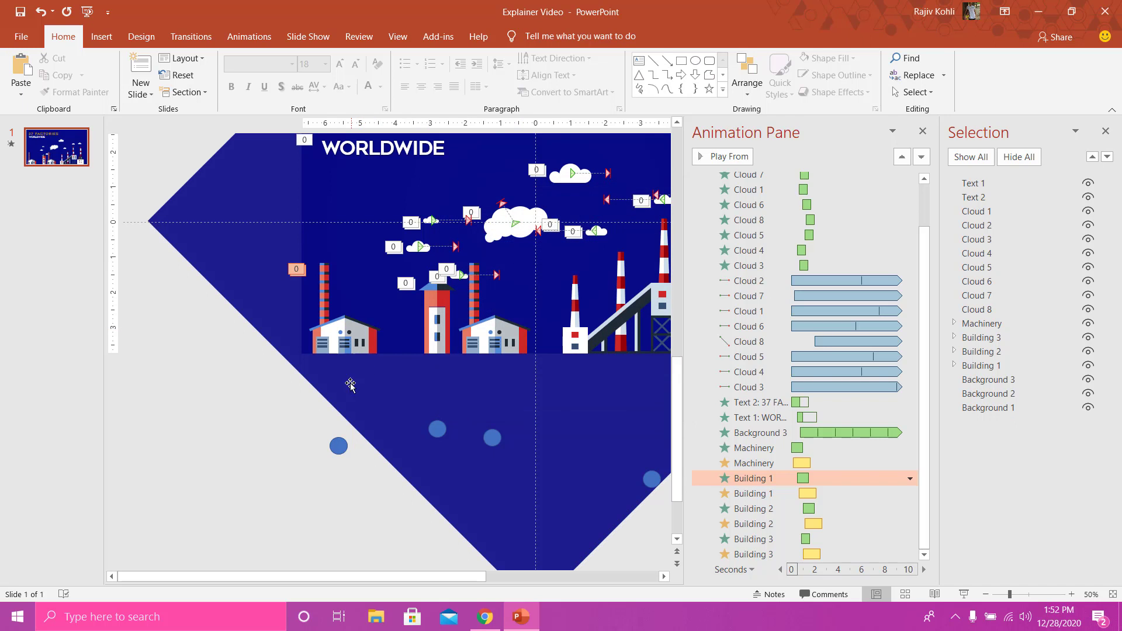
# - Copy the Building 1 group and create a new presentation whose slide uses the Blank layout
pyautogui.click(339, 447)
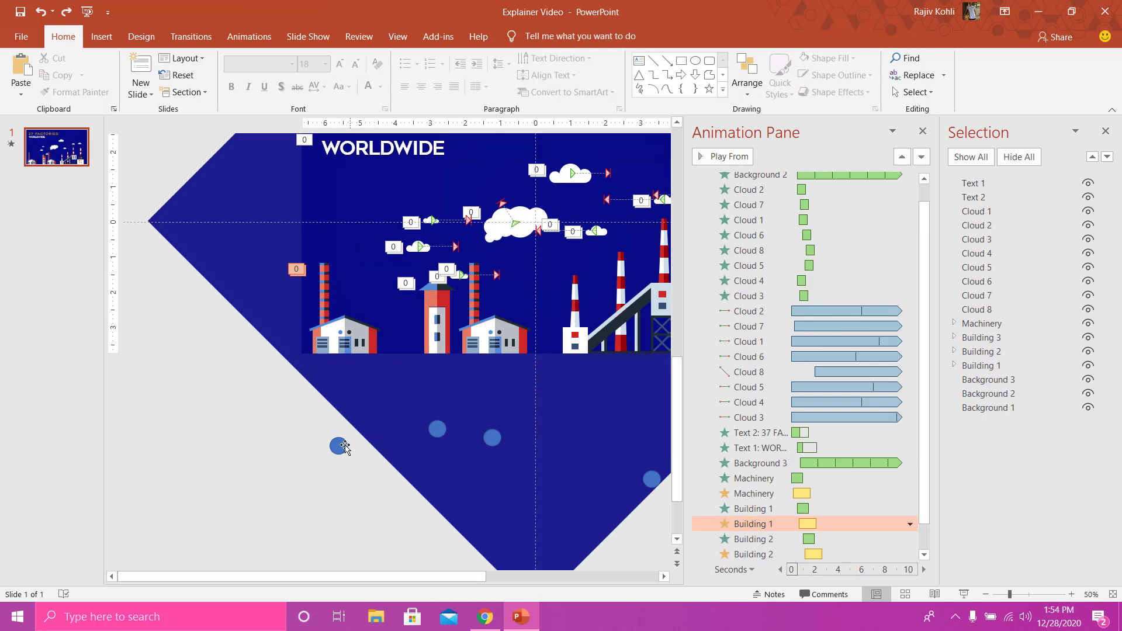
pyautogui.click(339, 447)
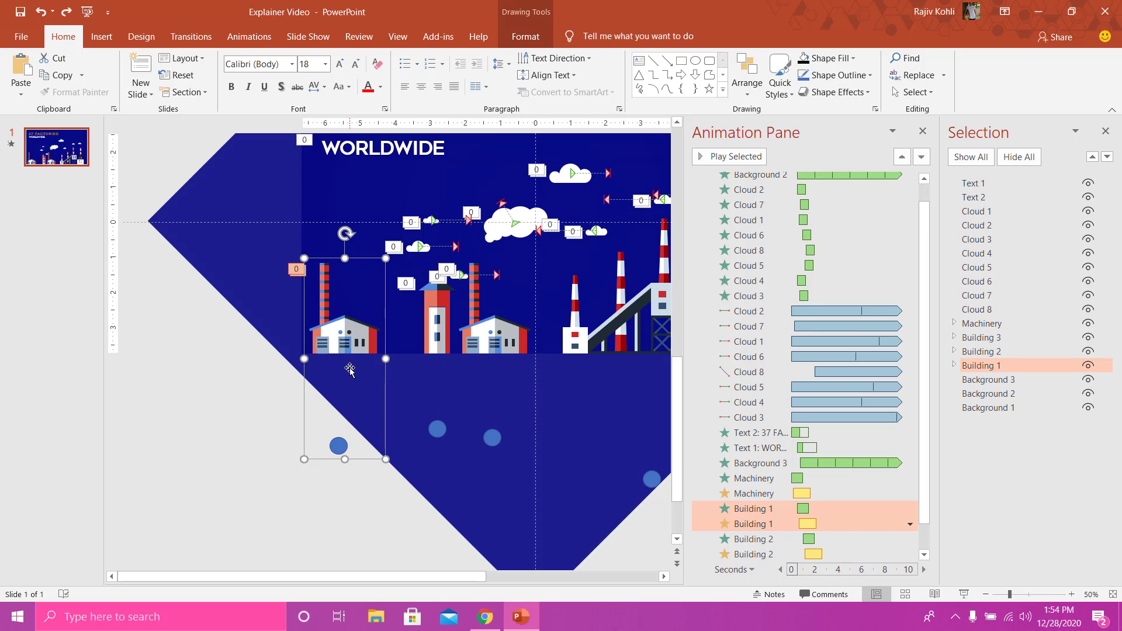
pyautogui.hotkey('ctrl', 'n')
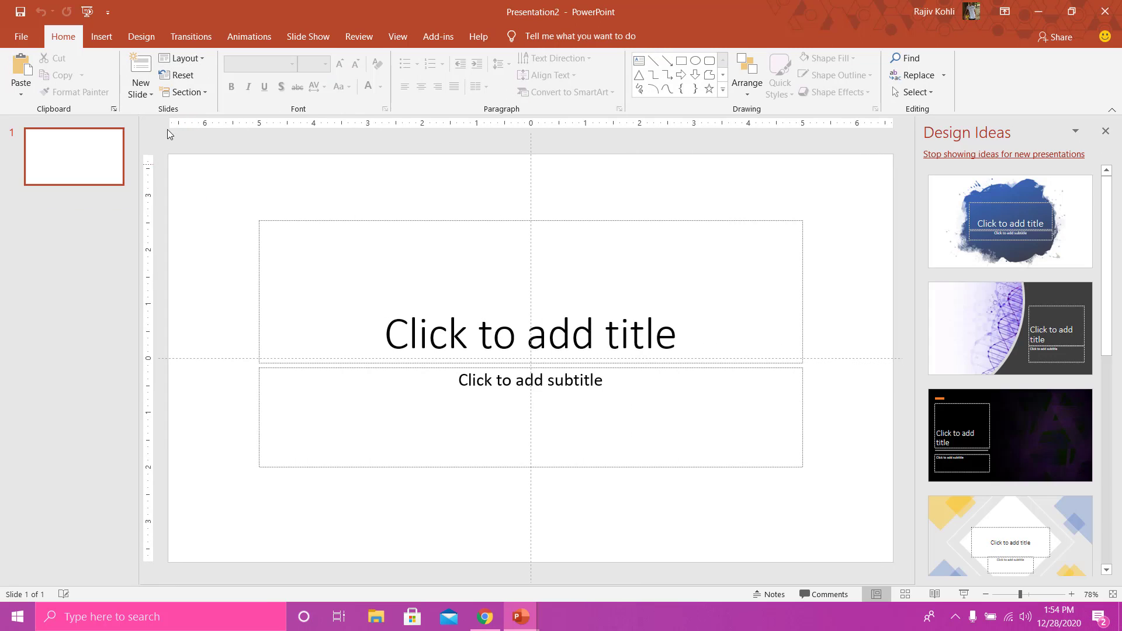
pyautogui.click(182, 58)
pyautogui.click(189, 239)
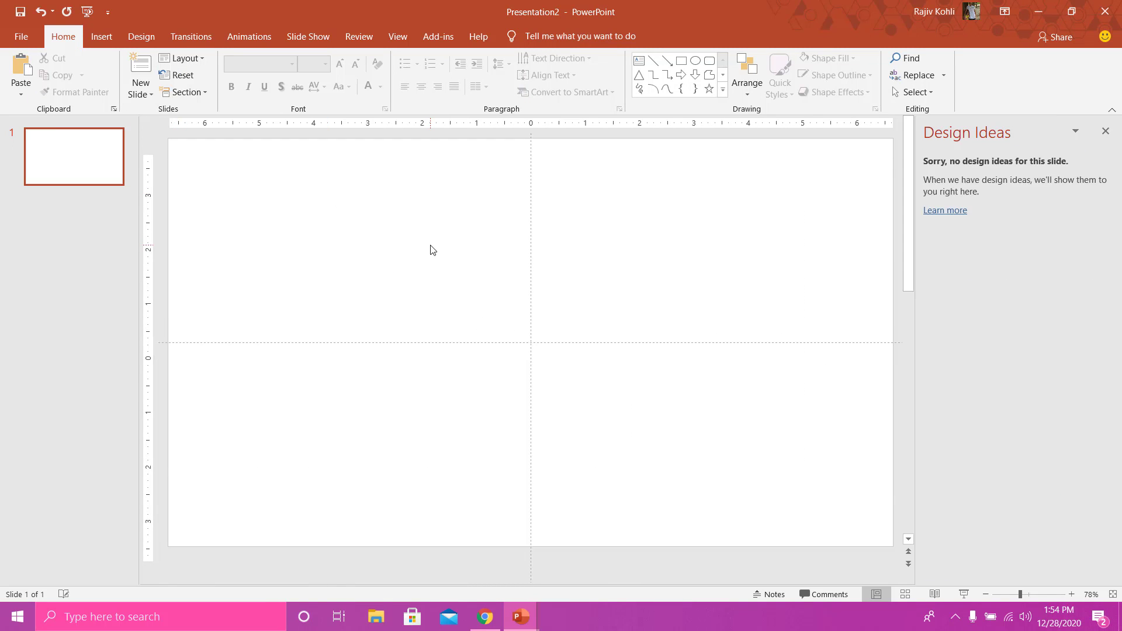
# - Paste Building 1, move it to the middle of the slide's bottom edge, and preview it in the slide show
pyautogui.hotkey('ctrl', 'v')
pyautogui.moveTo(220, 381); pyautogui.dragTo(521, 391)
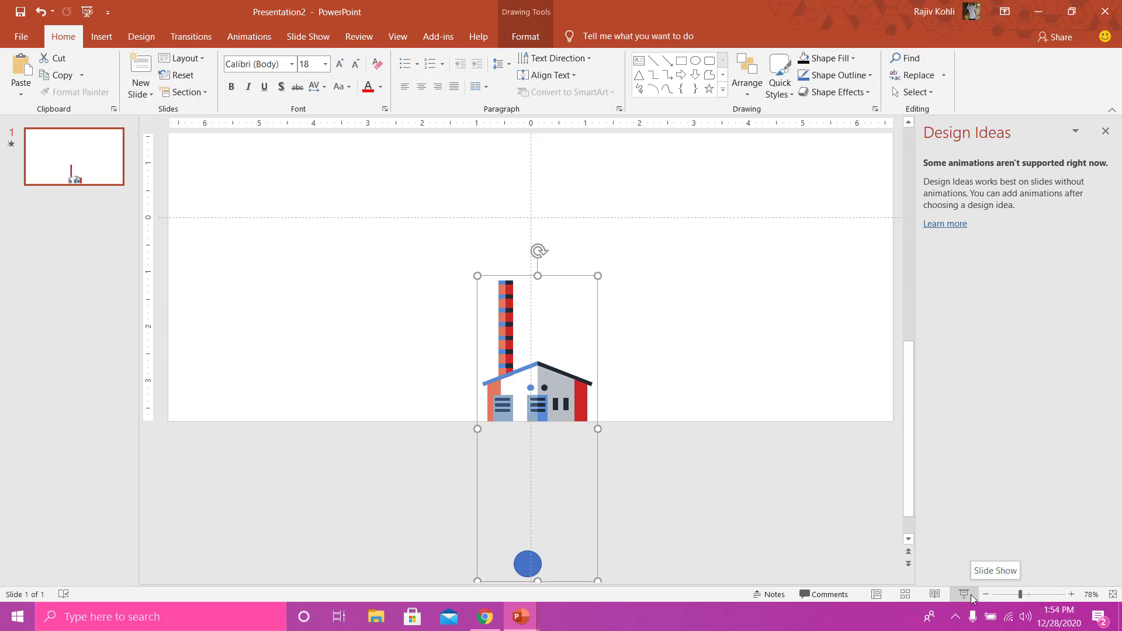
pyautogui.click(965, 594)
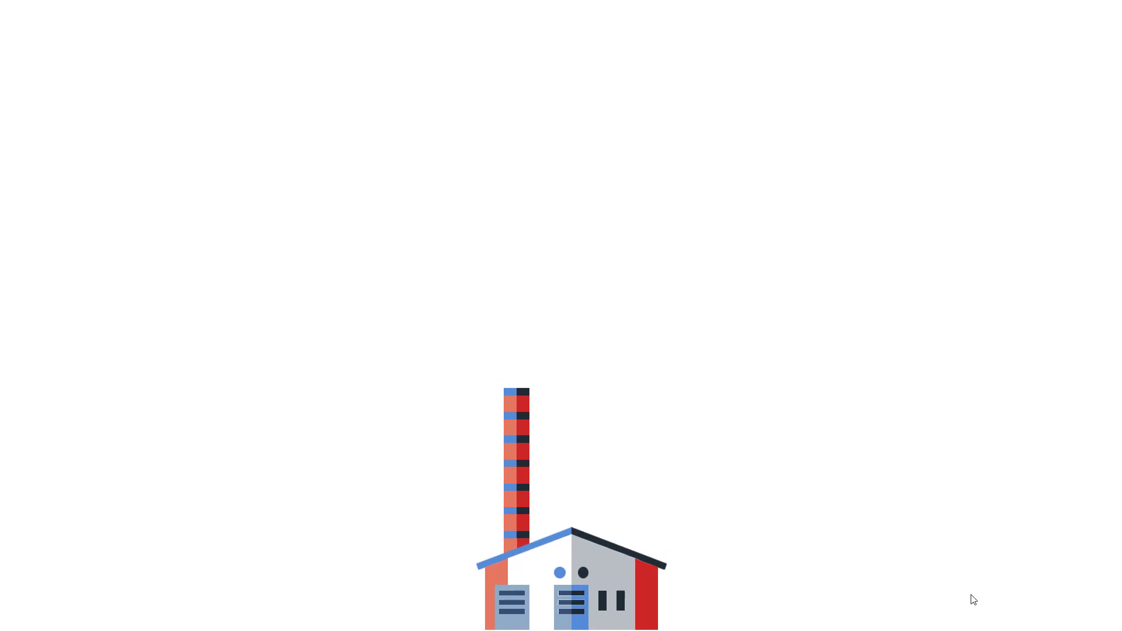
pyautogui.press('Escape')
# - Duplicate the building group beside the original and delete the blue circle from the duplicate
pyautogui.keyDown('ctrl'); pyautogui.moveTo(521, 403); pyautogui.dragTo(670, 403); pyautogui.keyUp('ctrl')
pyautogui.click(642, 564)
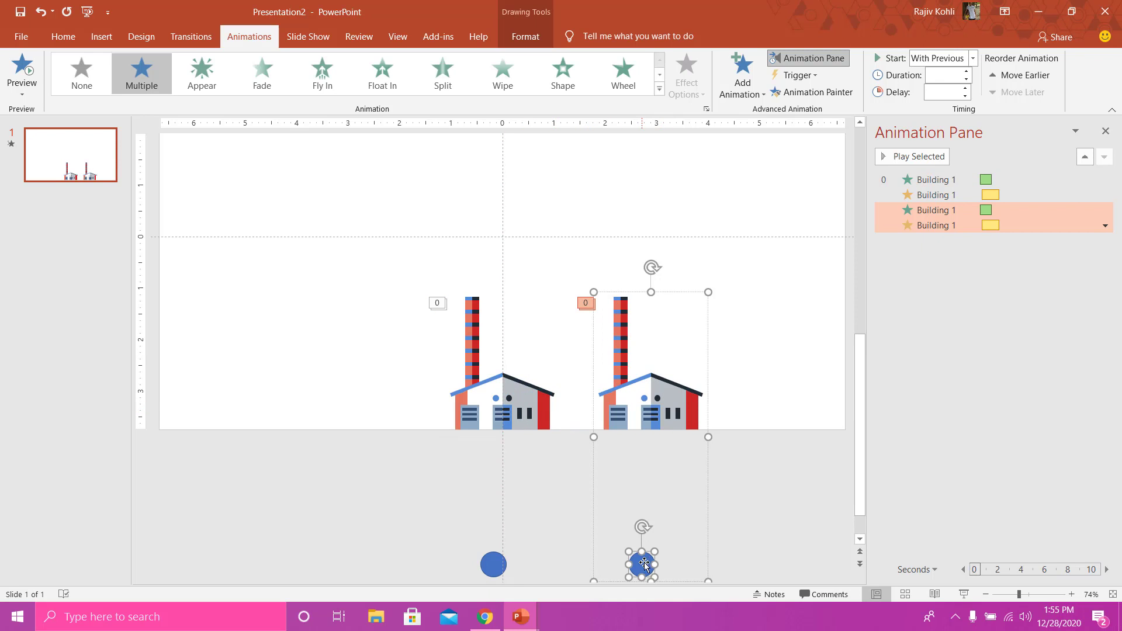
pyautogui.press('Delete')
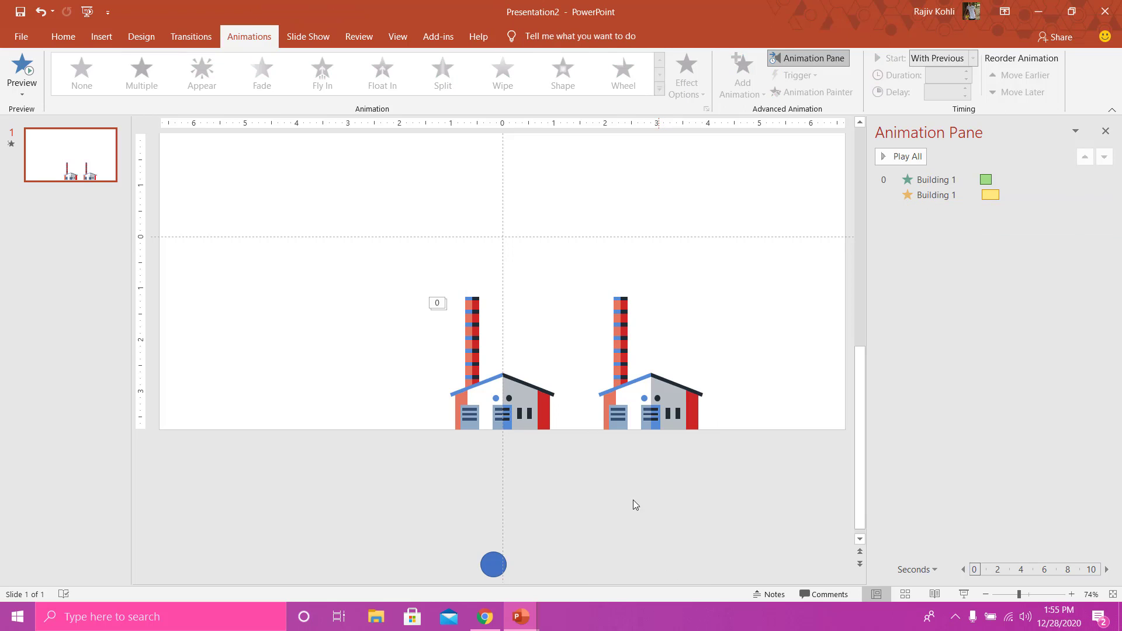
# - Try copying the original building's animations to the duplicate with Animation Painter, and undo it
pyautogui.click(475, 388)
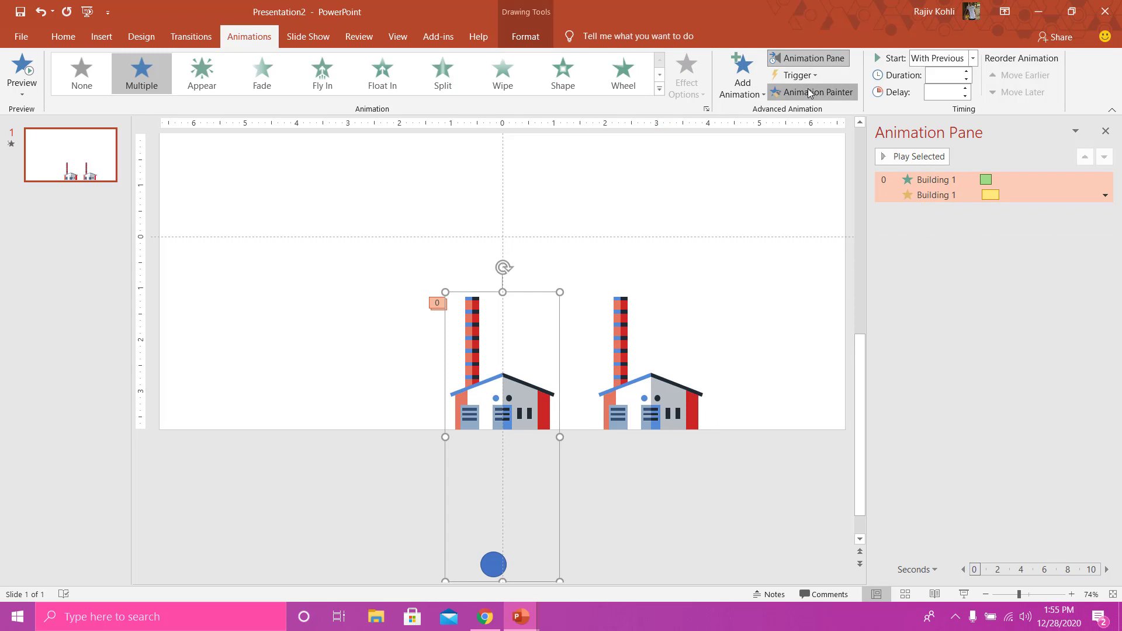
pyautogui.click(812, 92)
pyautogui.click(667, 394)
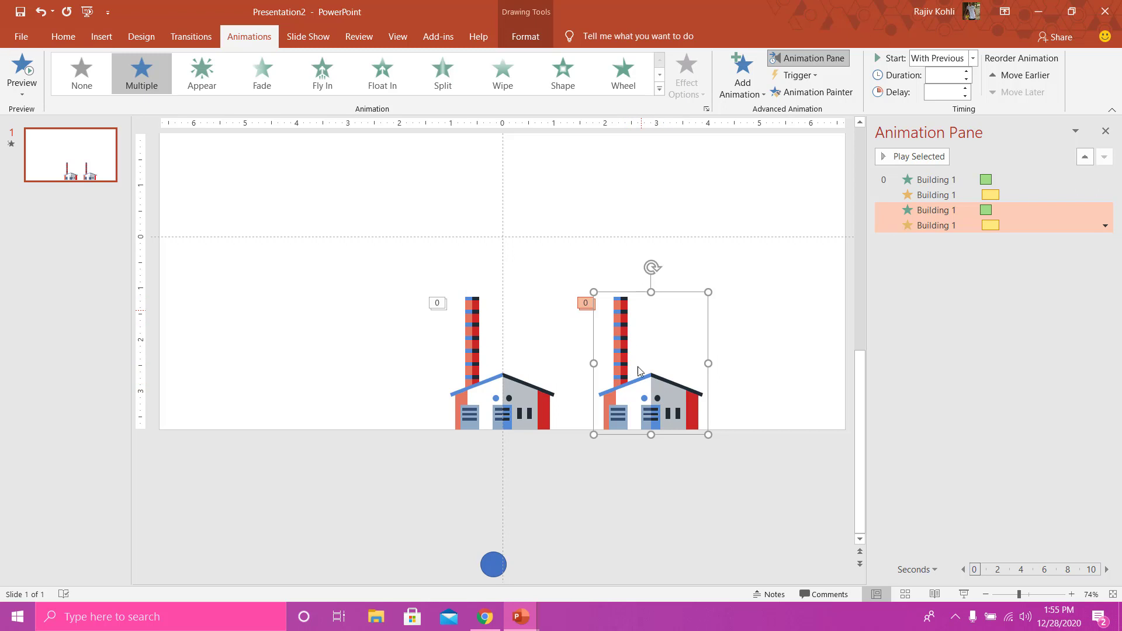
pyautogui.click(498, 395)
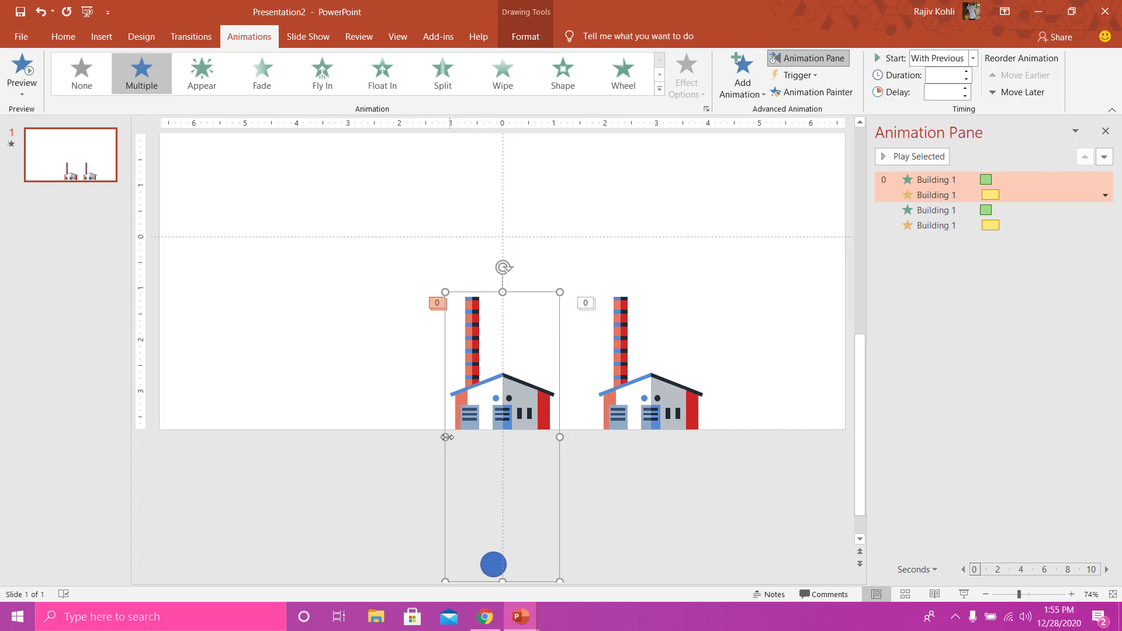
pyautogui.hotkey('ctrl', 'z')
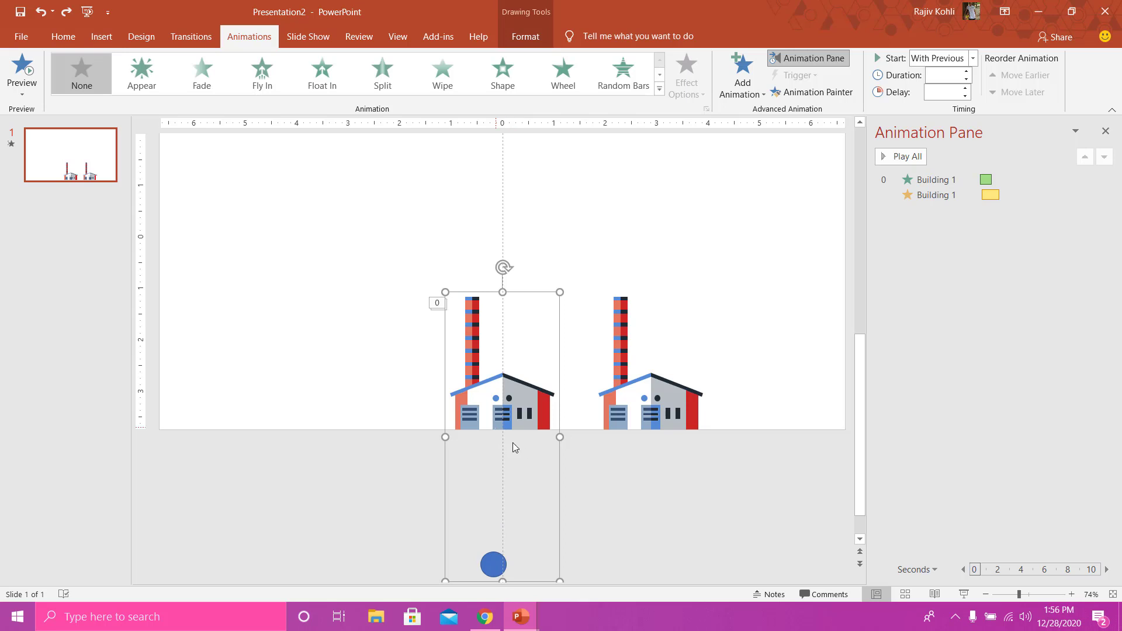
# - Compare the two buildings' group bounds and copy the original's animations to the duplicate with Animation Painter
pyautogui.click(653, 378)
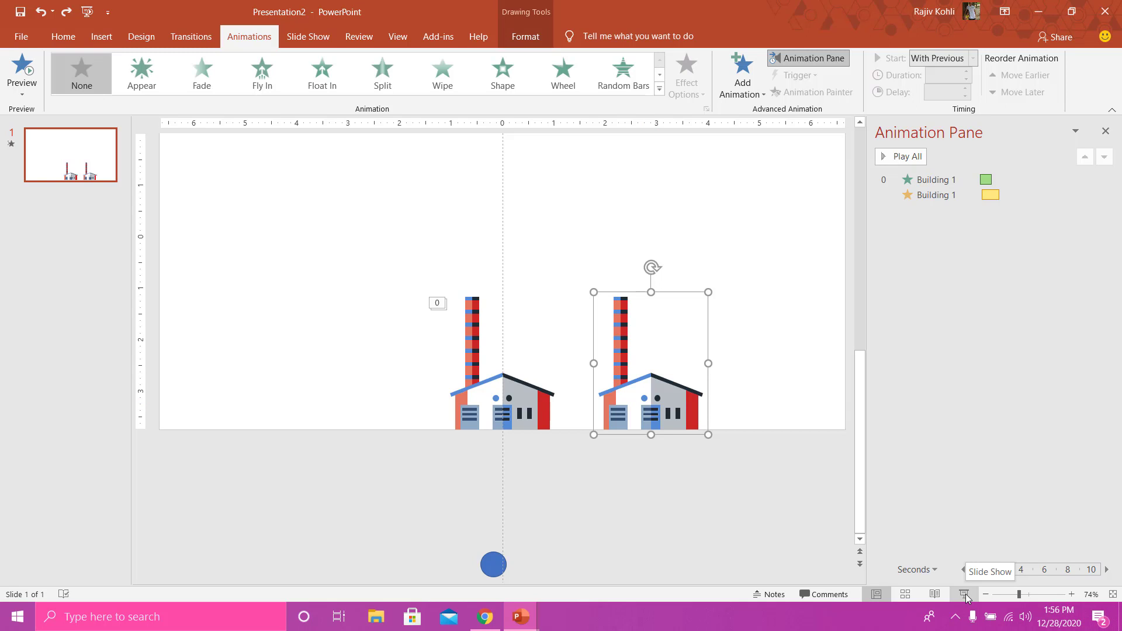
pyautogui.click(495, 399)
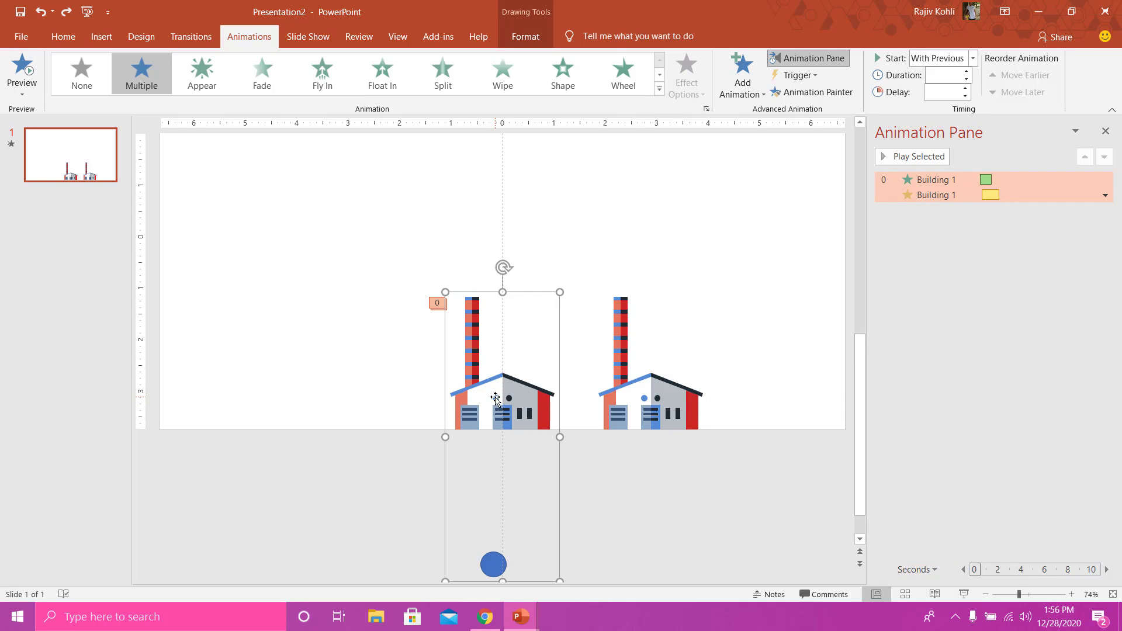
pyautogui.click(659, 372)
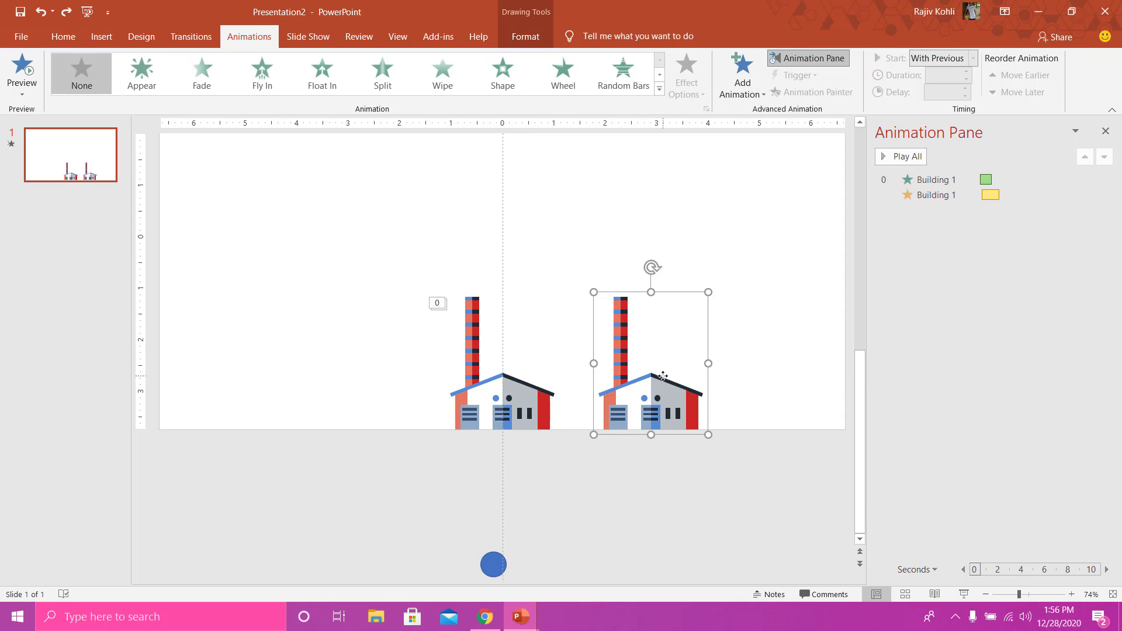
pyautogui.click(508, 403)
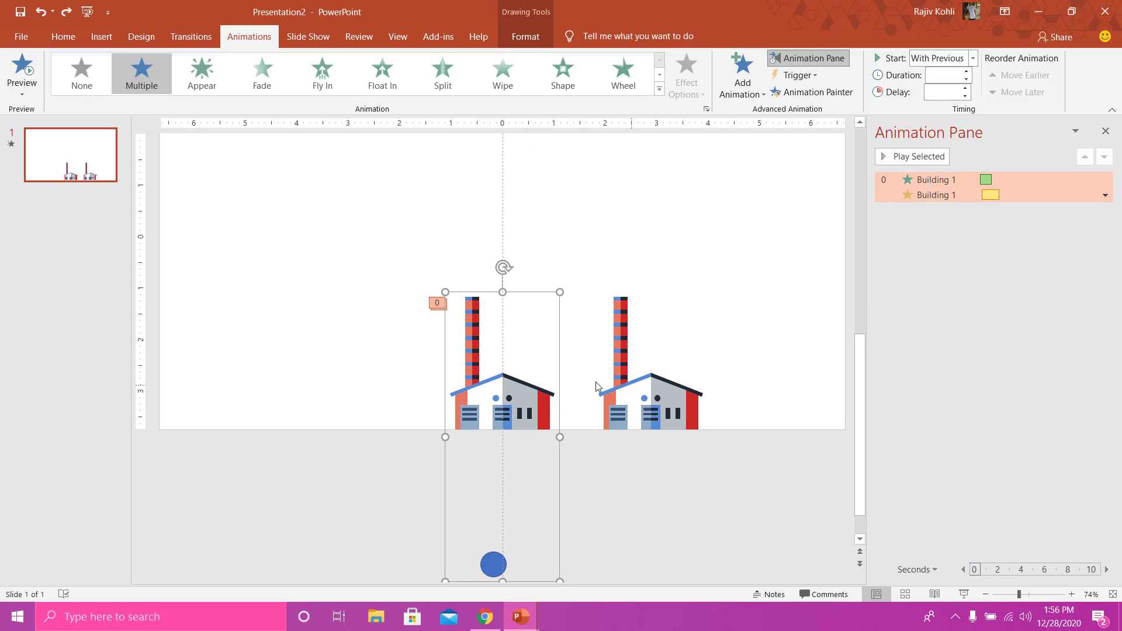
pyautogui.click(630, 389)
pyautogui.click(509, 403)
pyautogui.click(812, 92)
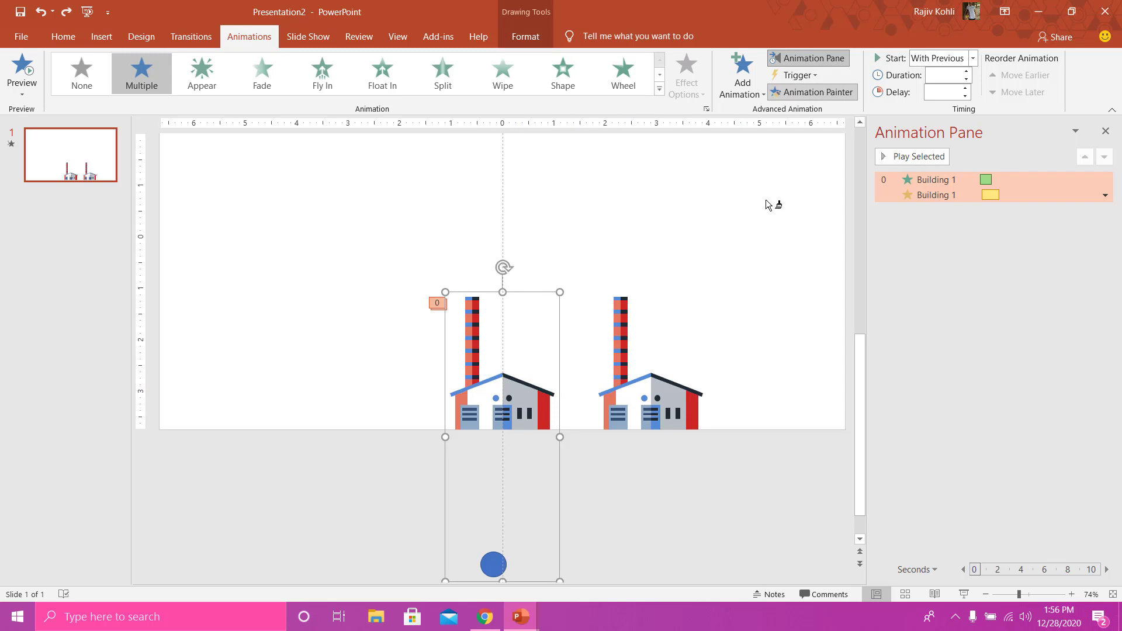
pyautogui.click(659, 395)
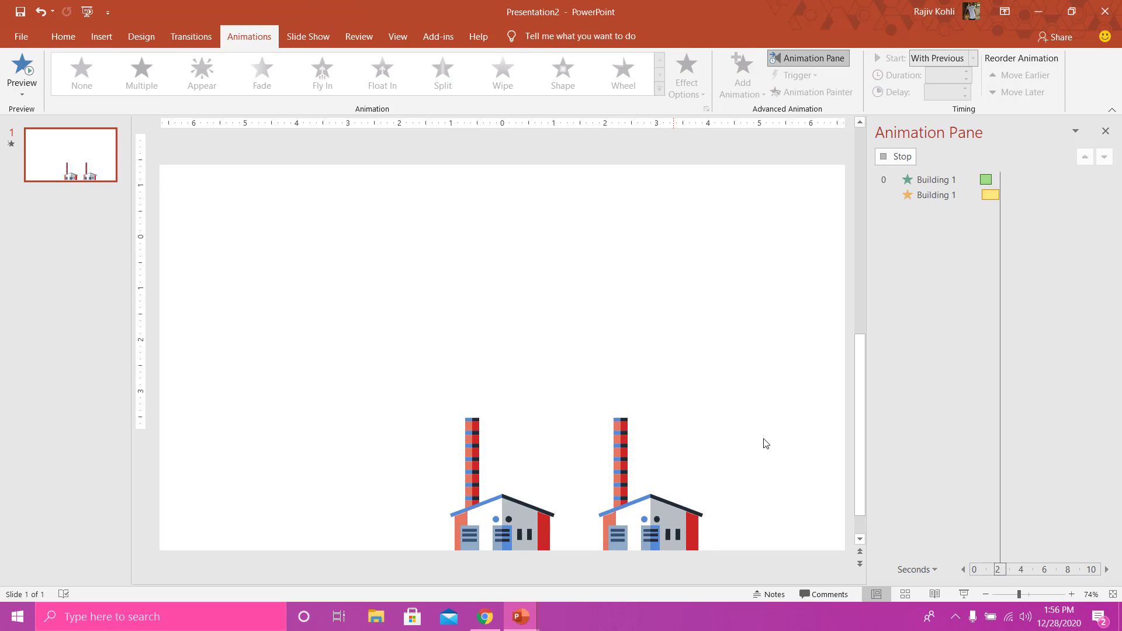
# - Preview the slide show twice to compare how the two buildings animate with and without the circle
pyautogui.click(965, 595)
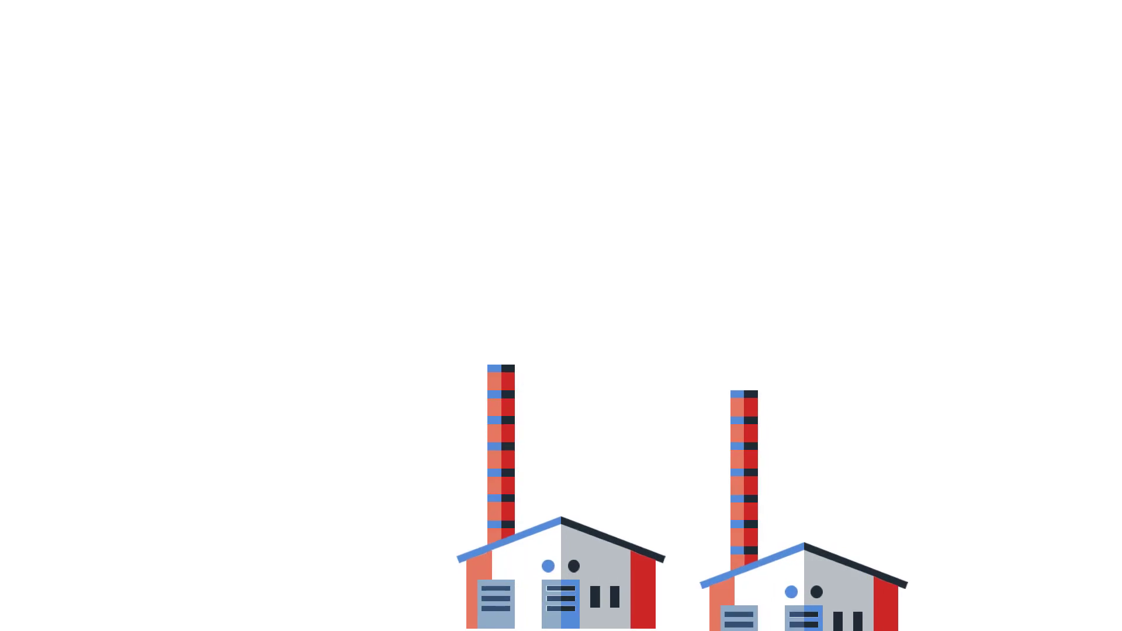
pyautogui.press('Escape')
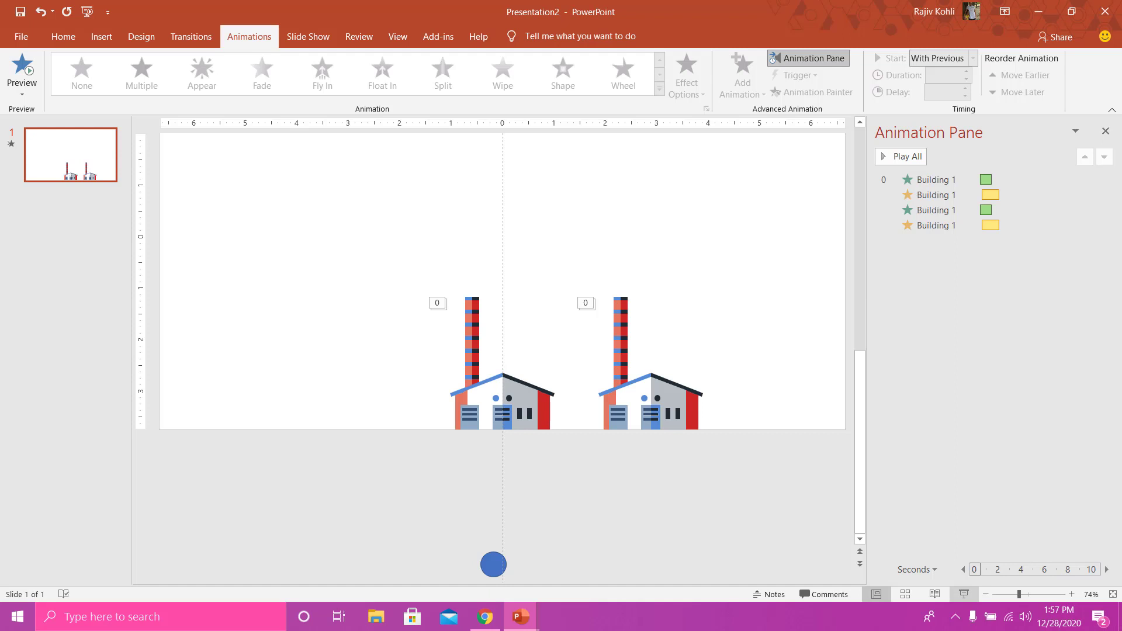
pyautogui.click(967, 596)
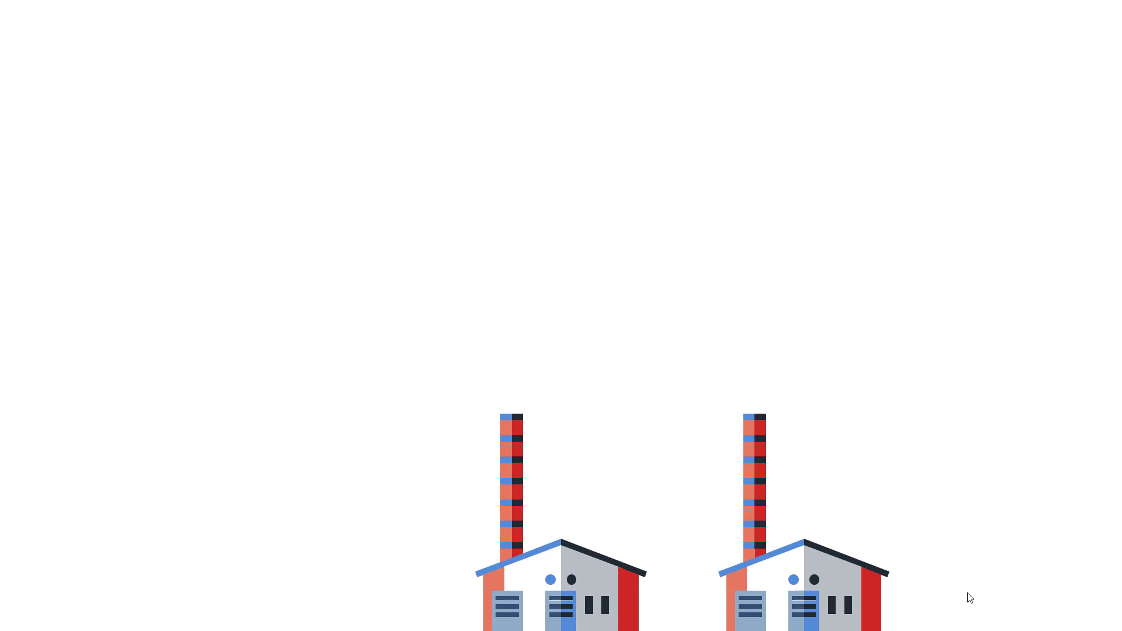
pyautogui.press('Escape')
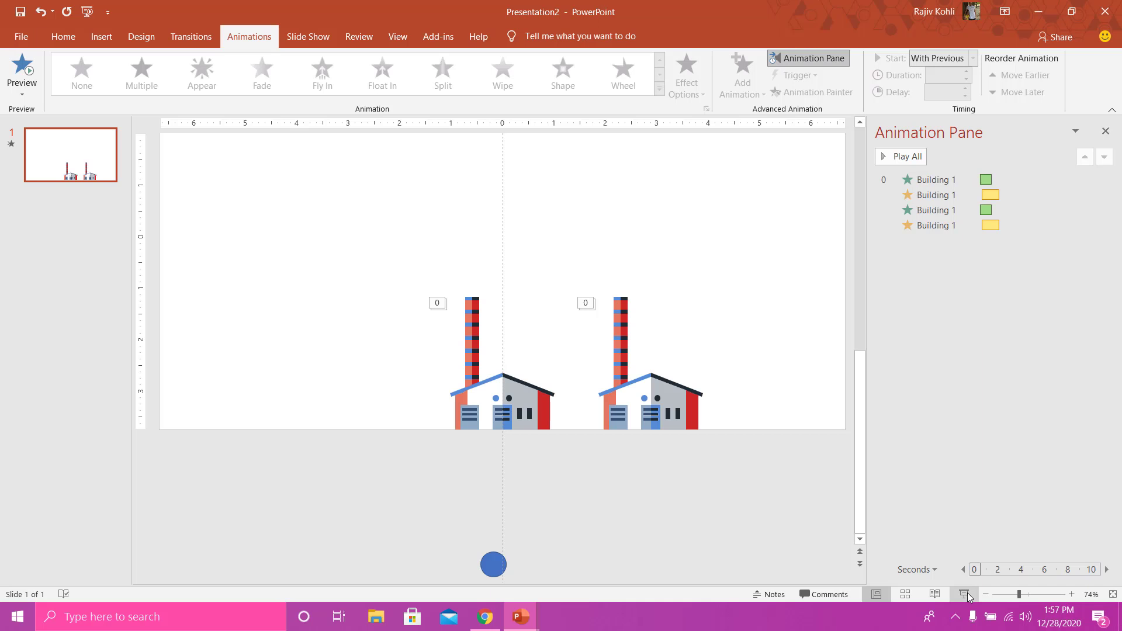
# - Draw a circle below the slide under the duplicate building and shrink it to about 0.48" high by 0.52" wide
pyautogui.click(101, 36)
pyautogui.click(229, 73)
pyautogui.click(278, 127)
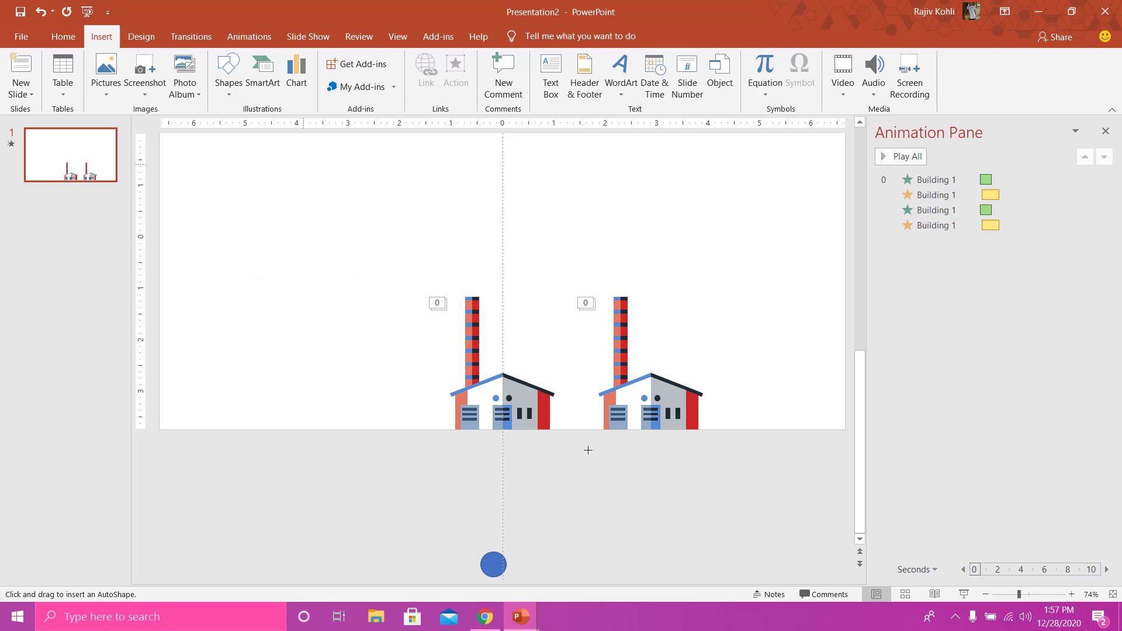
pyautogui.click(637, 542)
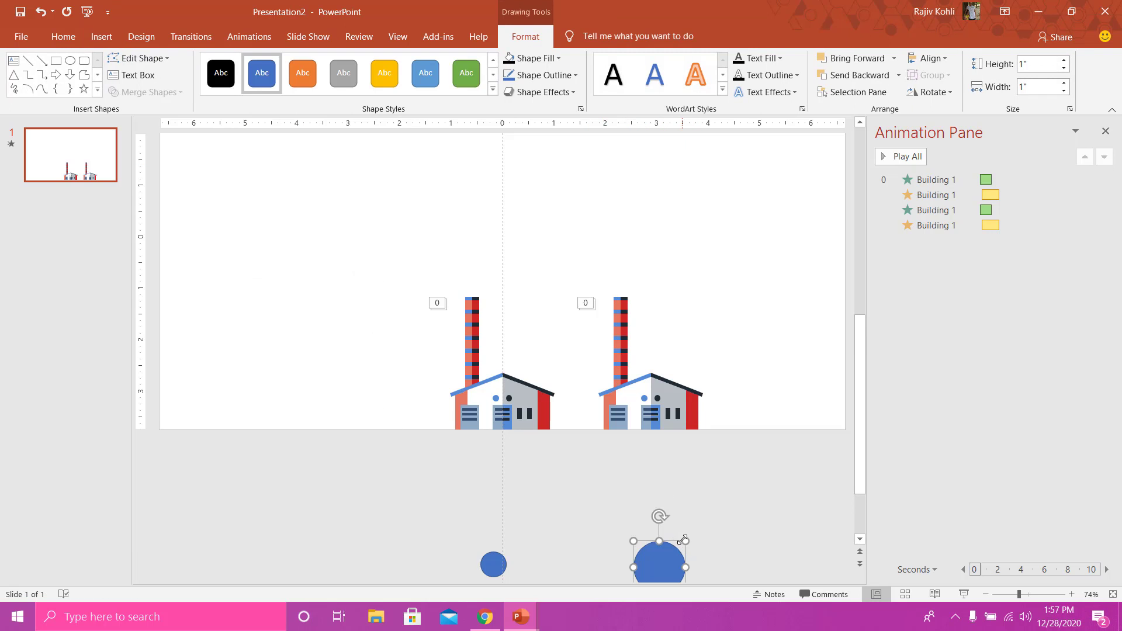
pyautogui.moveTo(666, 547)
pyautogui.mouseDown()
pyautogui.moveTo(661, 568)
pyautogui.moveTo(649, 566)
pyautogui.mouseUp()
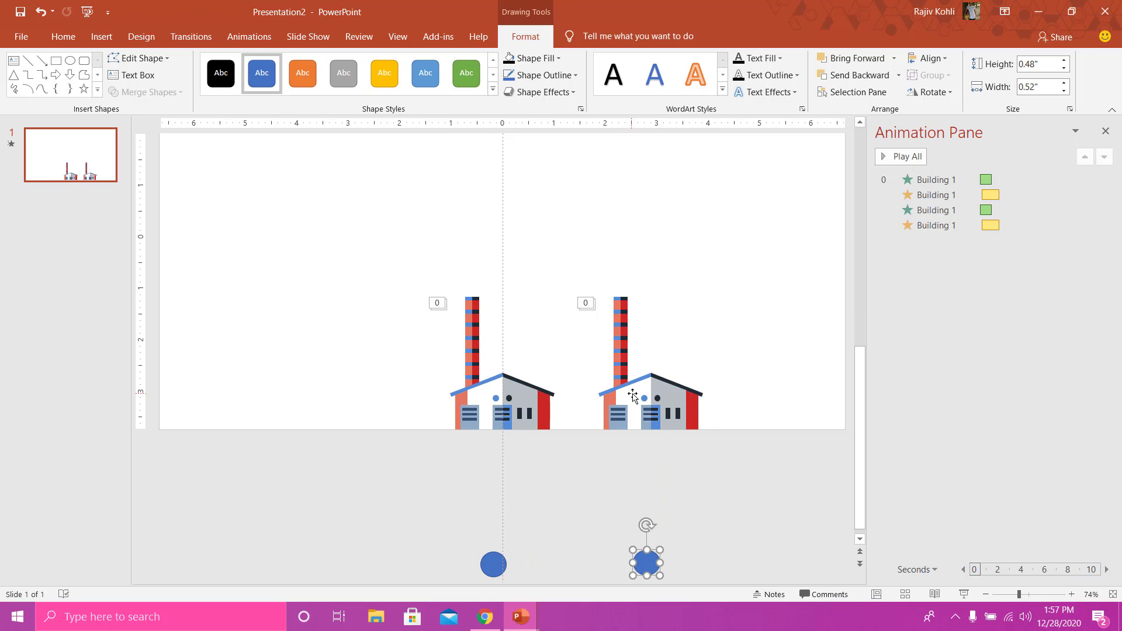
# - Group the new circle with the duplicate building and move the circle within the group closer to the slide's lower edge
pyautogui.keyDown('shift'); pyautogui.click(633, 395); pyautogui.keyUp('shift')
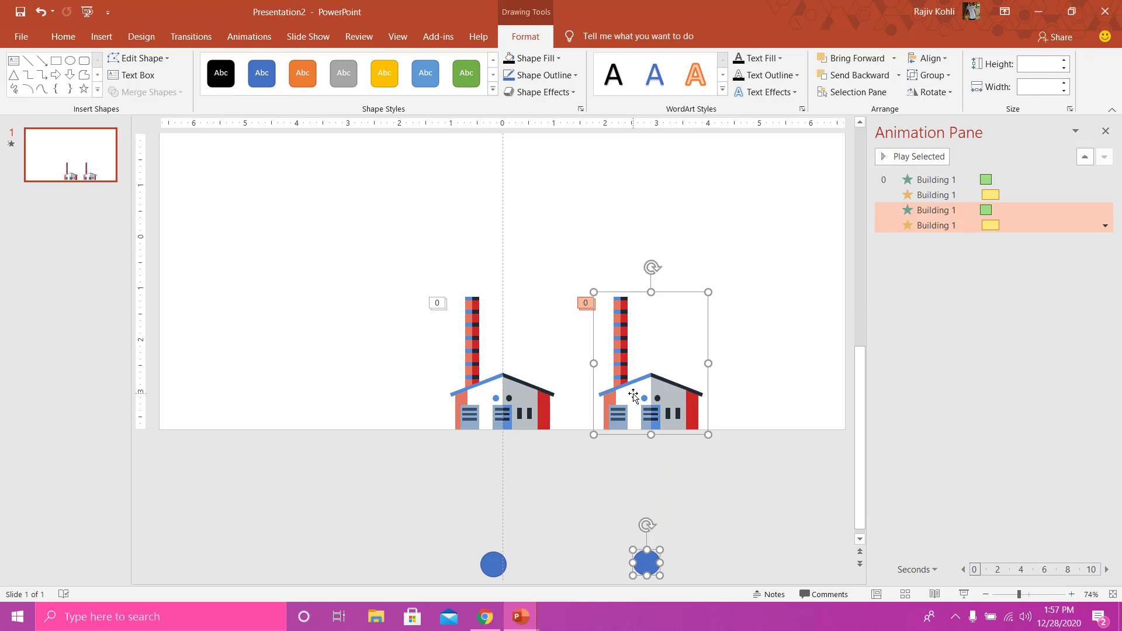
pyautogui.click(929, 75)
pyautogui.click(930, 94)
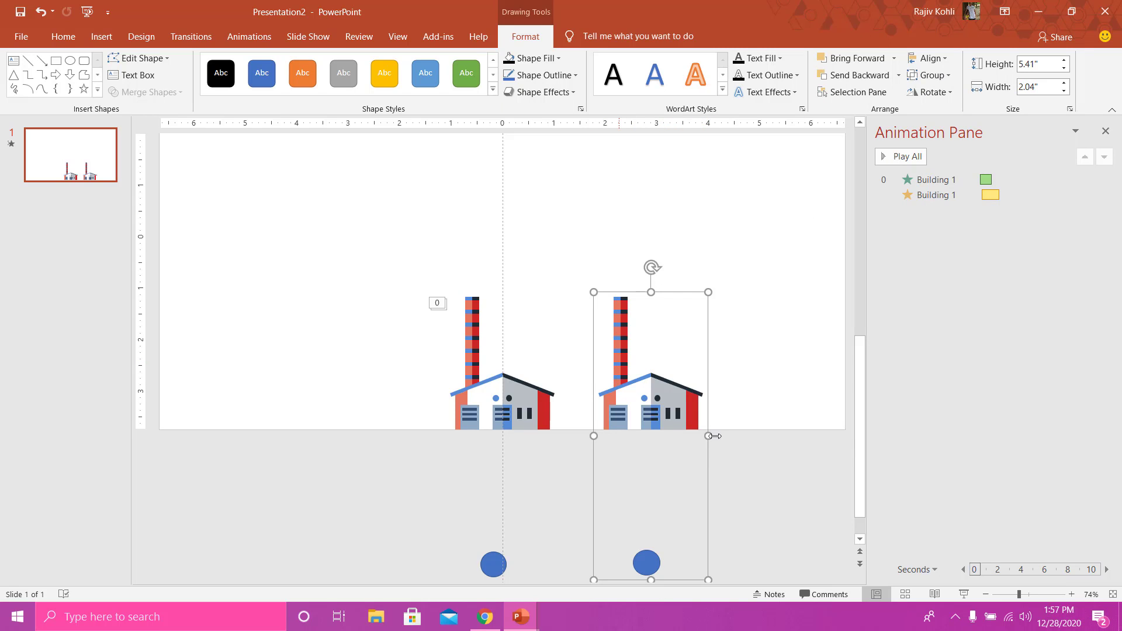
pyautogui.click(649, 563)
pyautogui.moveTo(650, 566); pyautogui.dragTo(649, 518)
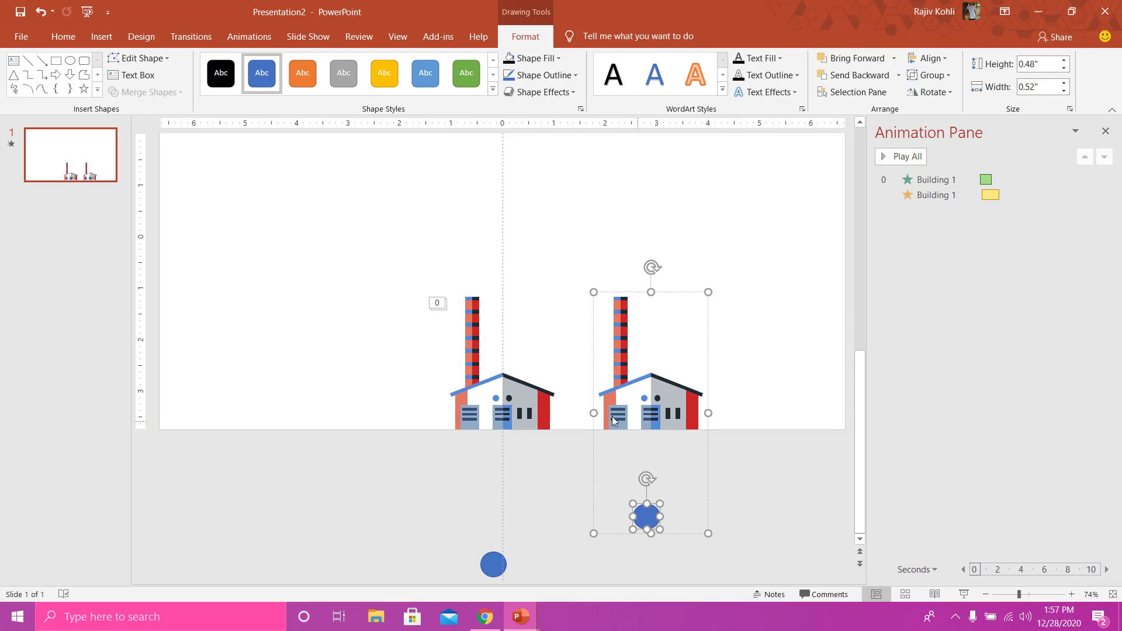
# - Copy the original building's animations to the regrouped duplicate building with Animation Painter
pyautogui.click(520, 415)
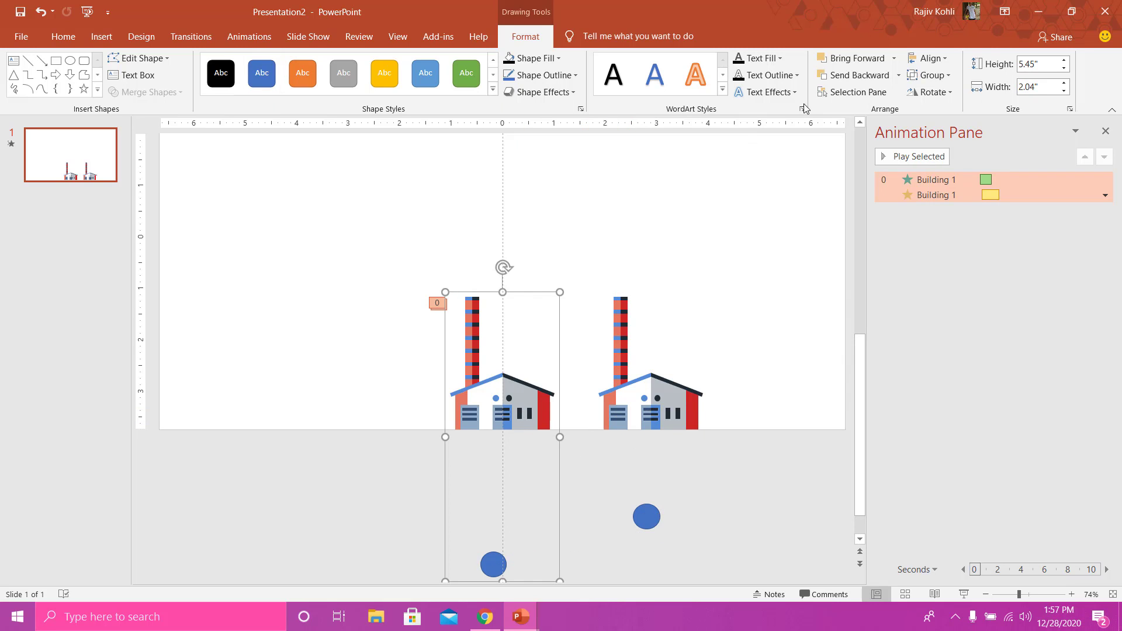
pyautogui.click(249, 36)
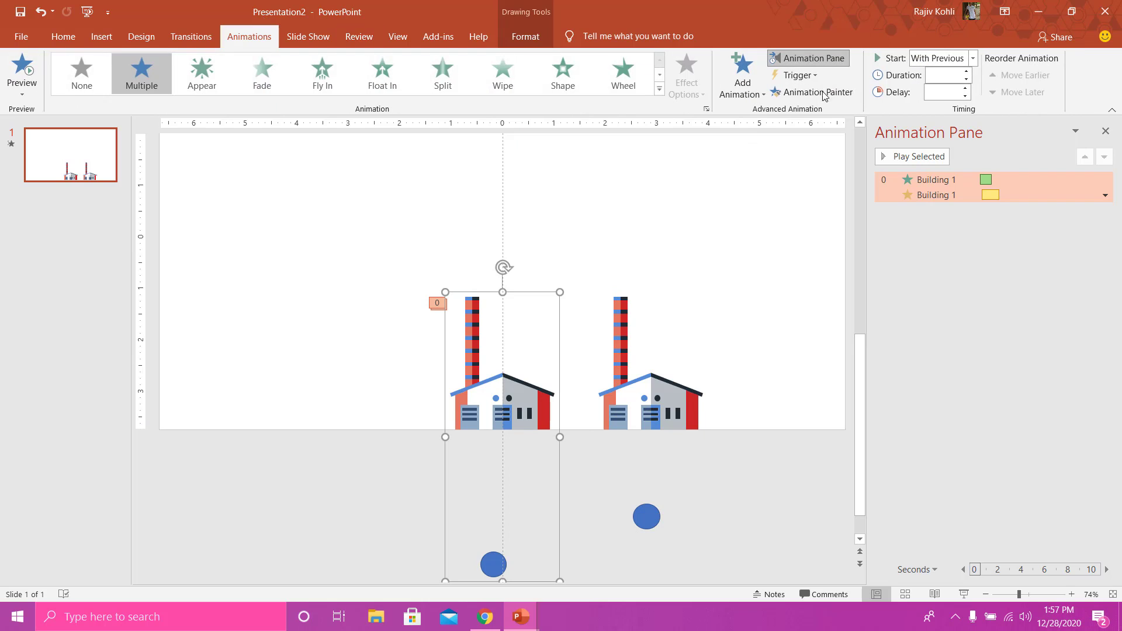
pyautogui.click(813, 92)
pyautogui.click(646, 409)
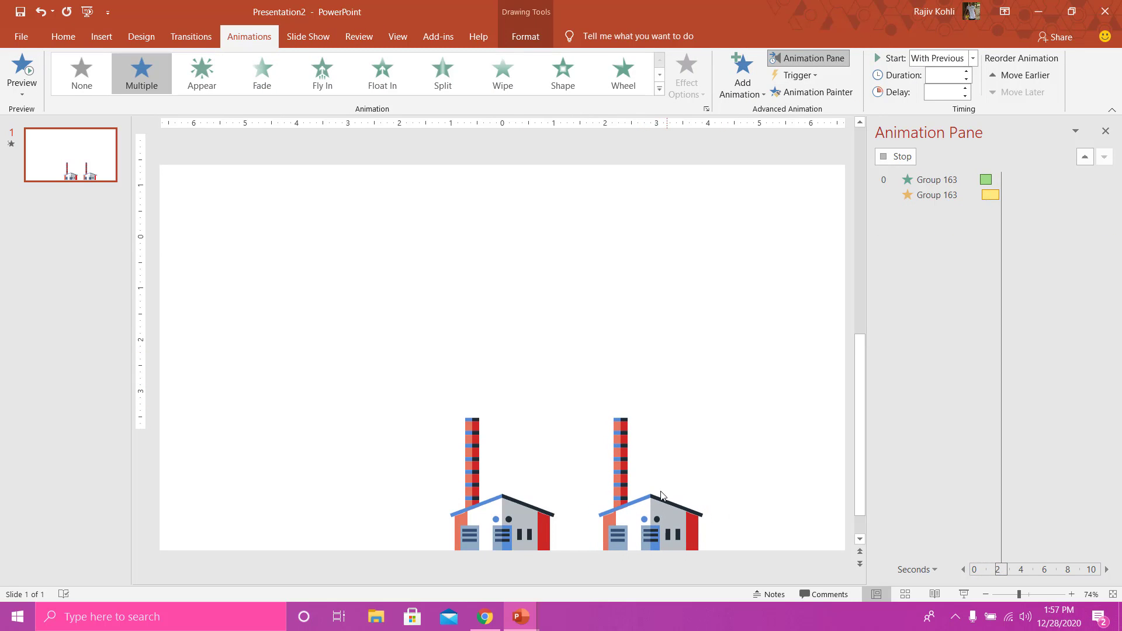
# - Preview the slide show to compare the two buildings' animations with their circles at different distances below the slide
pyautogui.click(963, 594)
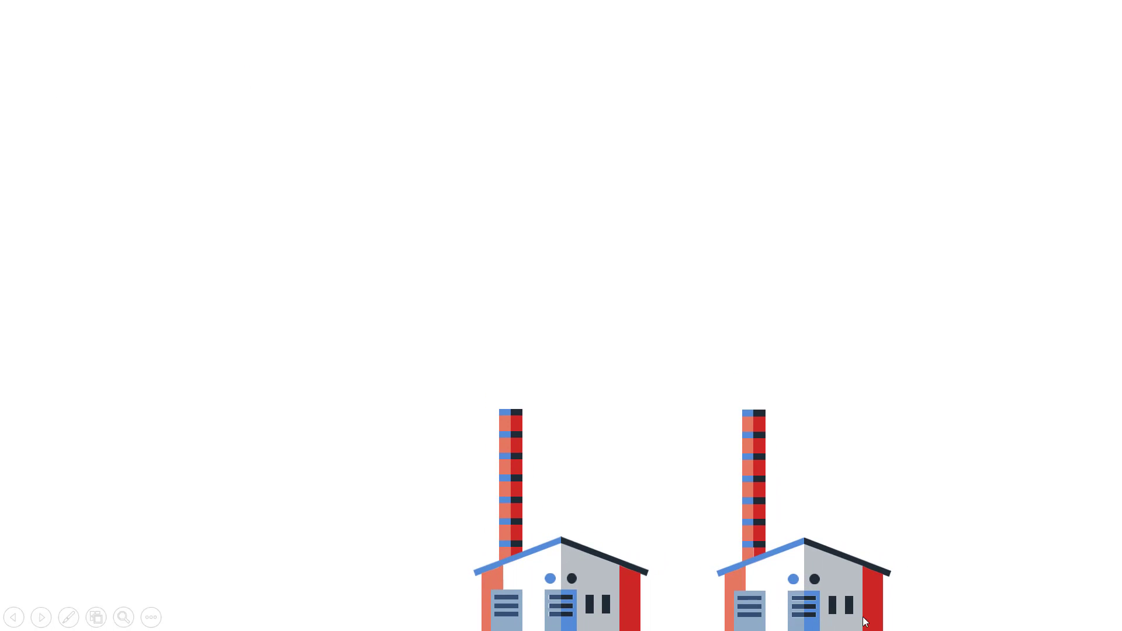
pyautogui.press('Escape')
pyautogui.click(648, 522)
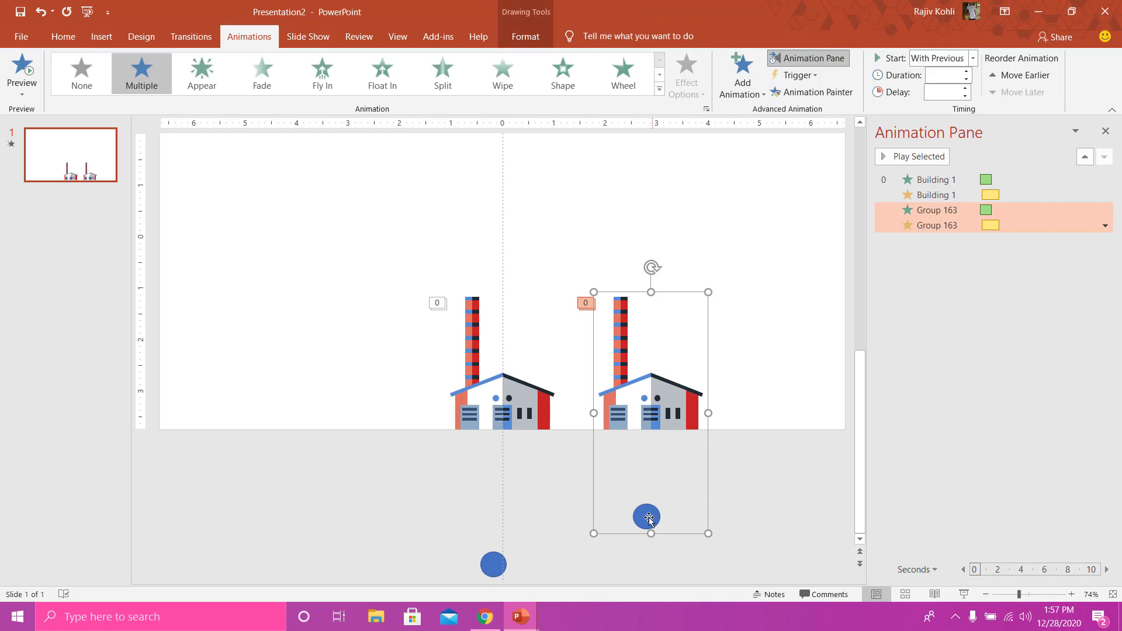